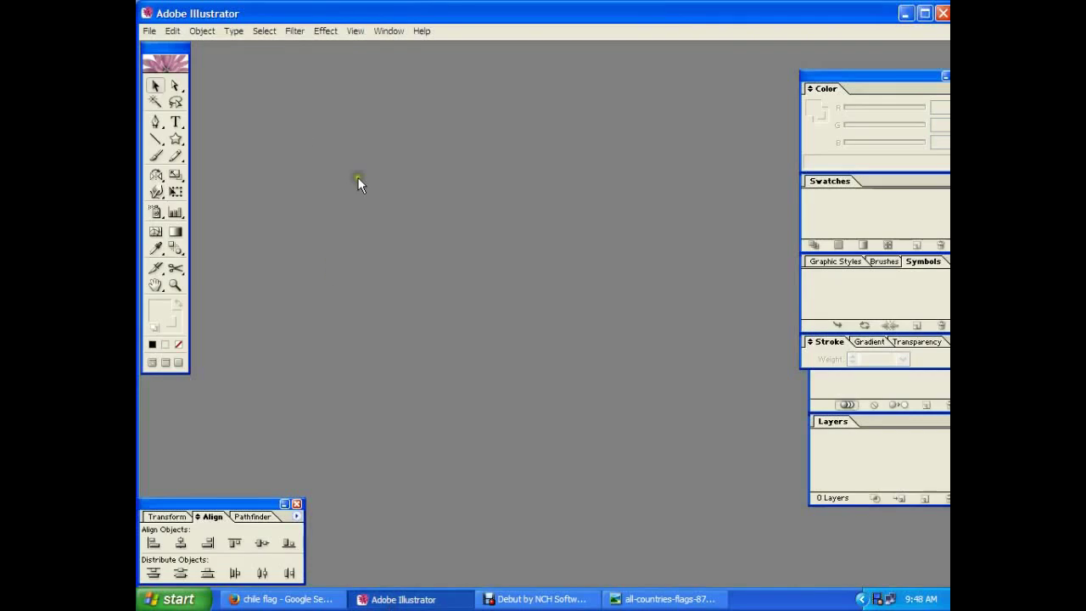
Step: Create a new A4 RGB document with default settings and maximize its window
key("ctrl+n")
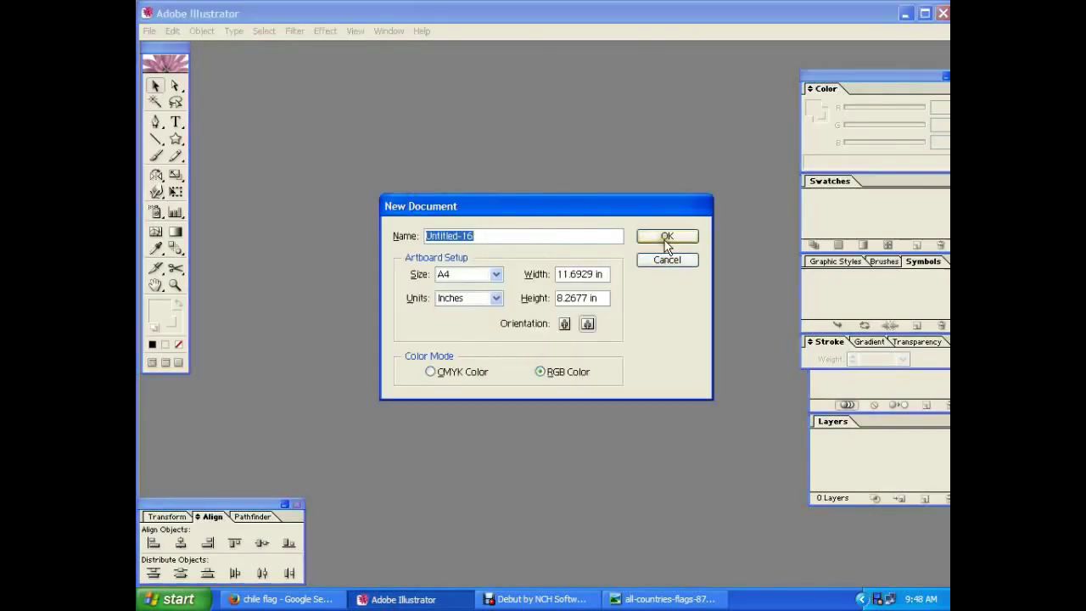
left_click(665, 241)
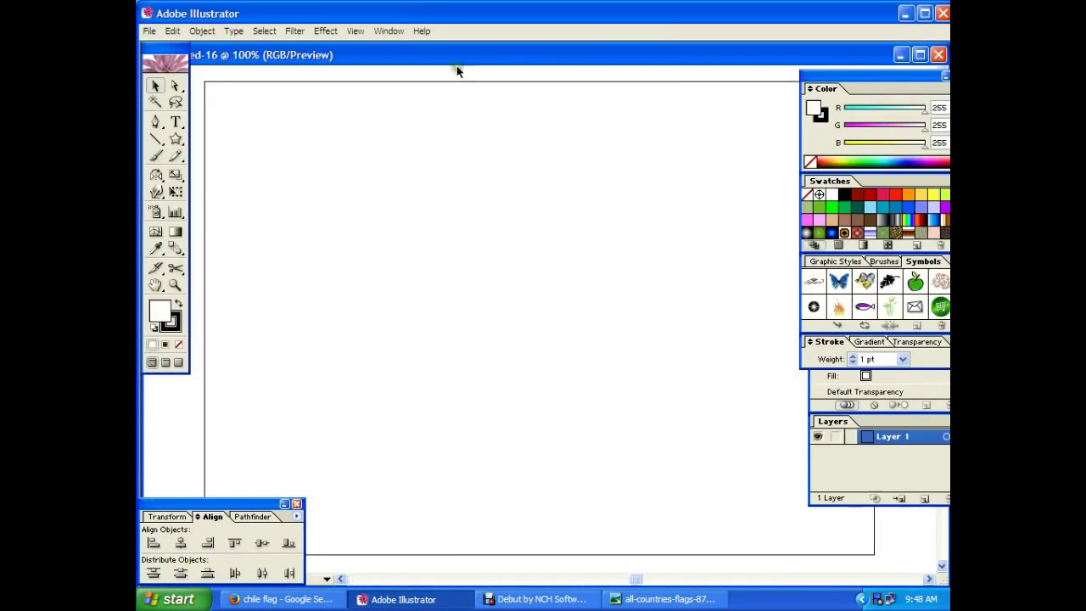
double_click(458, 65)
left_click(370, 31)
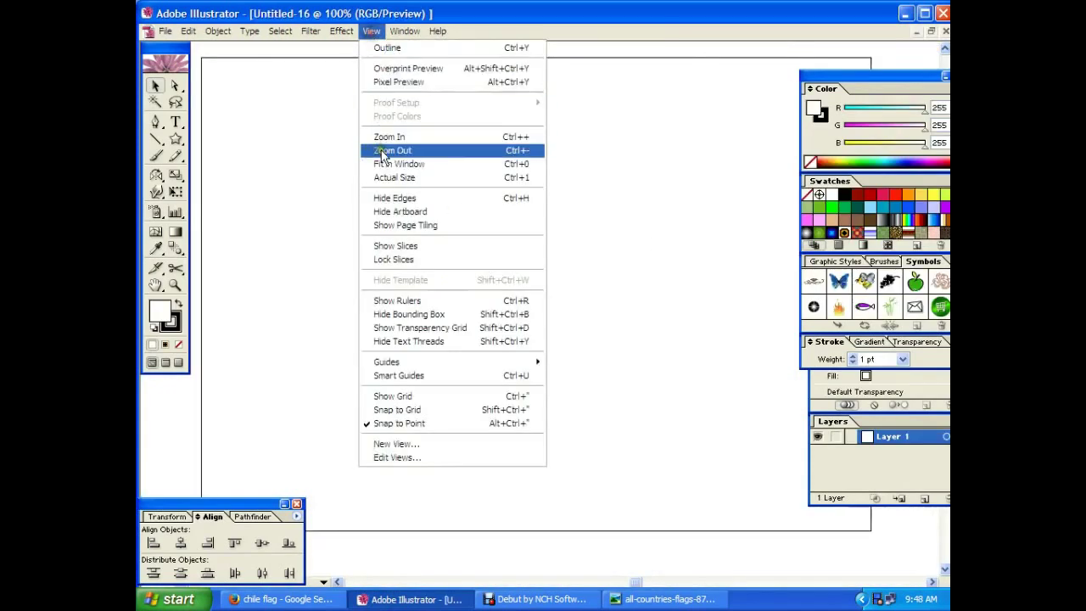
Step: Hide the artboard and draw a wide rectangle with no outline
left_click(392, 213)
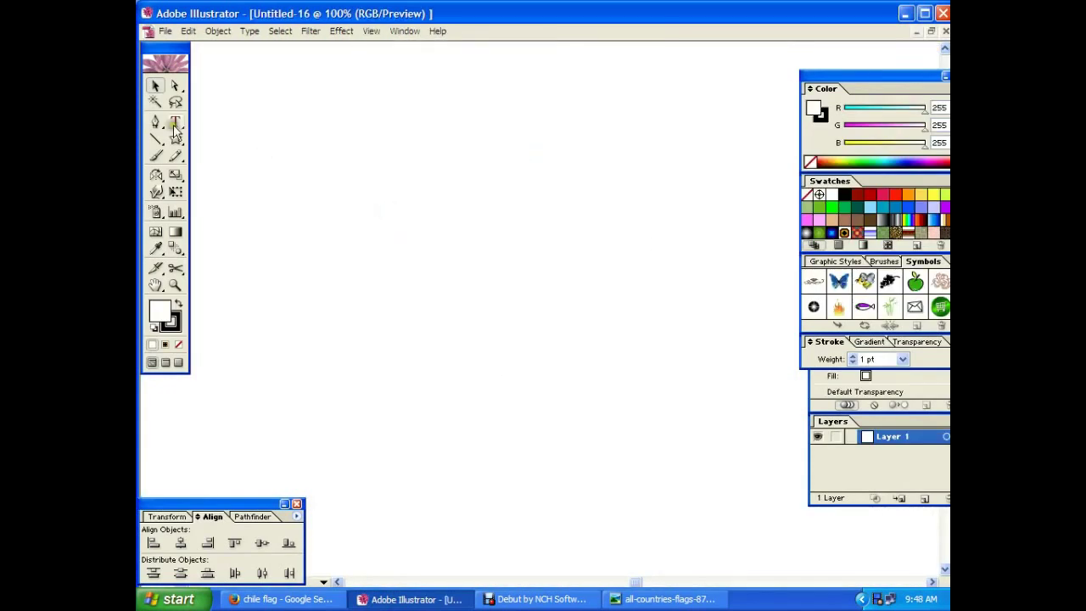
left_click_drag(178, 146, 197, 140)
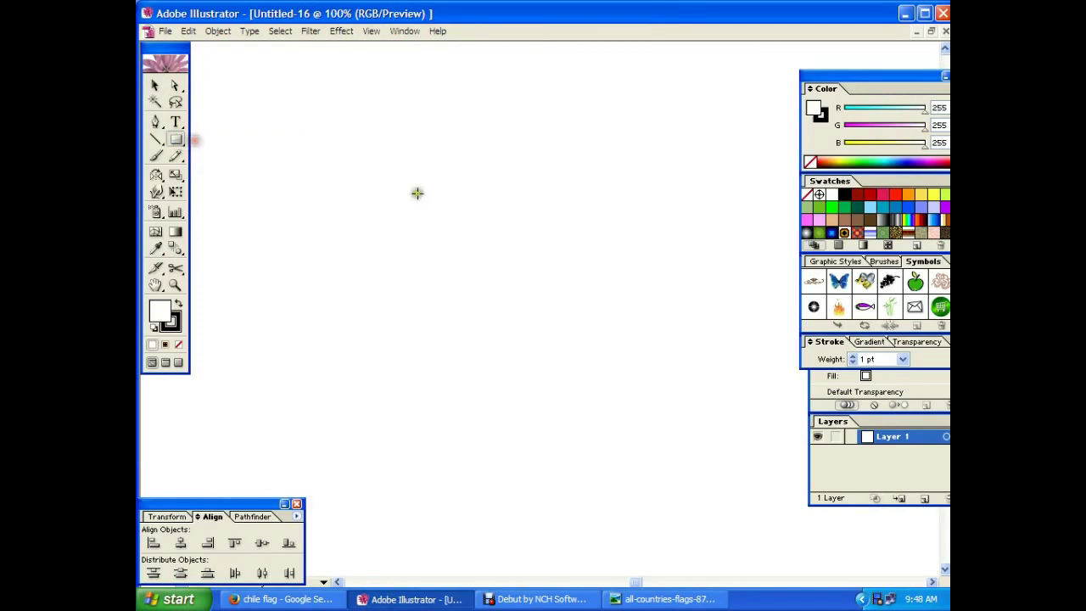
left_click_drag(437, 241, 642, 333)
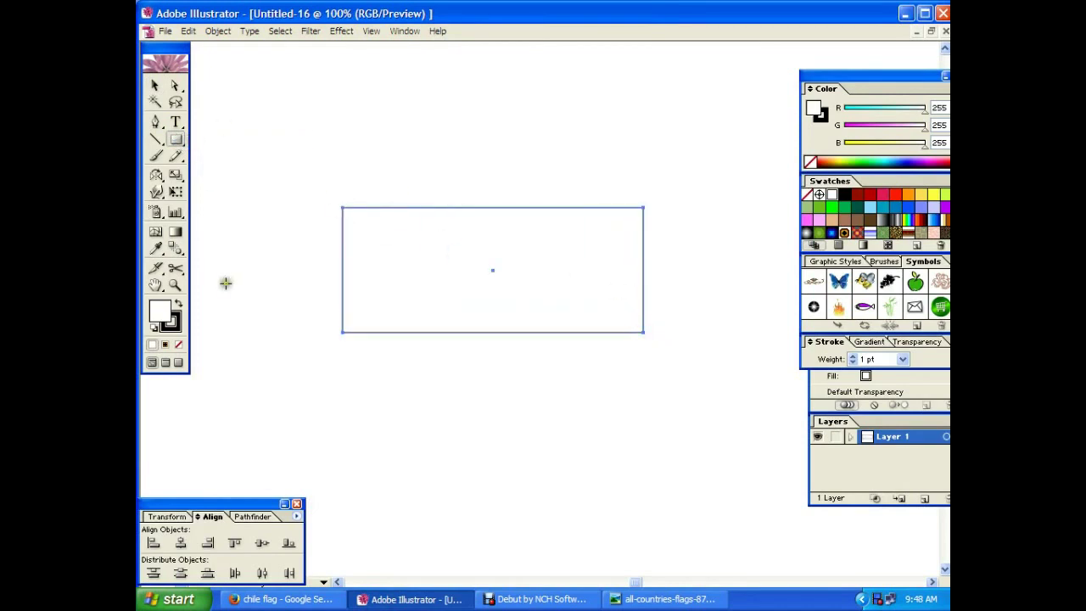
left_click(172, 323)
left_click(178, 343)
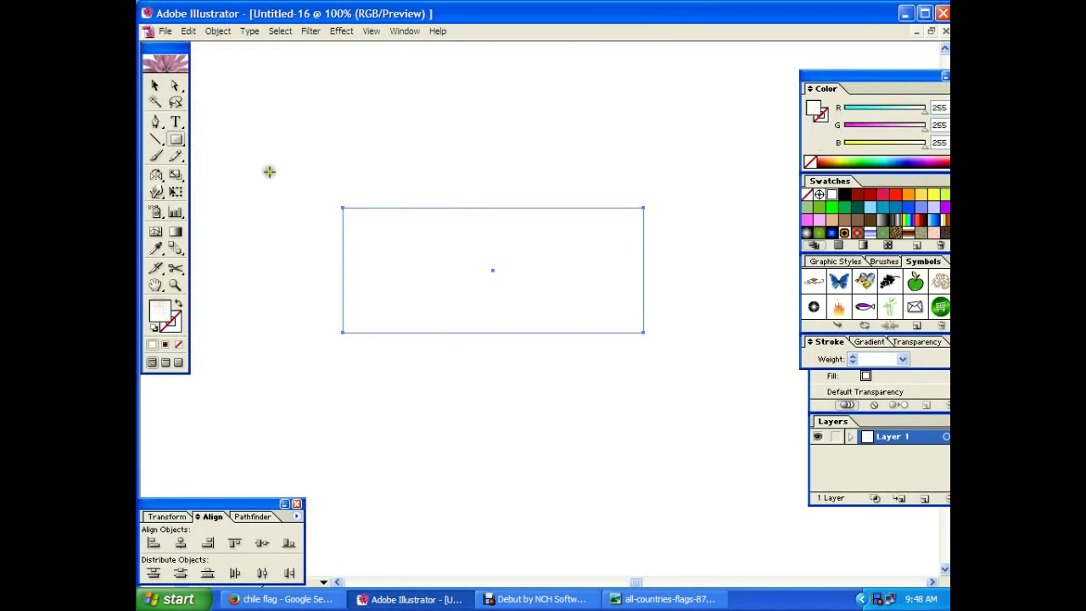
Step: Duplicate the rectangle directly beneath the original and fill the copy dark red
left_click(155, 86)
left_click_drag(485, 266, 493, 238)
mouse_move(584, 240)
left_mouse_down()
mouse_move(594, 378)
mouse_move(584, 368)
left_mouse_up()
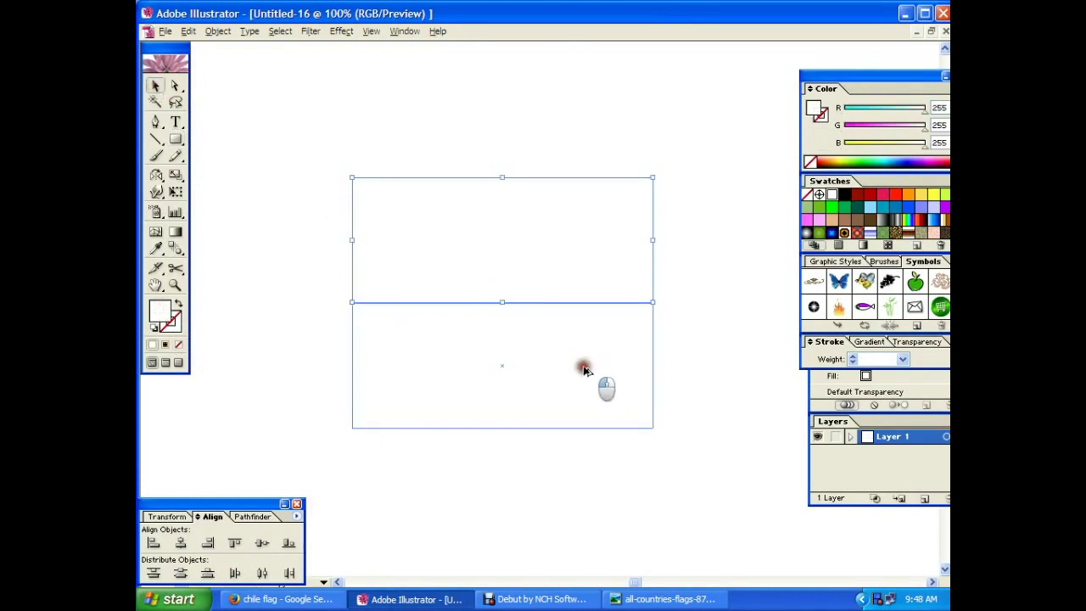
left_click_drag(583, 367, 583, 368)
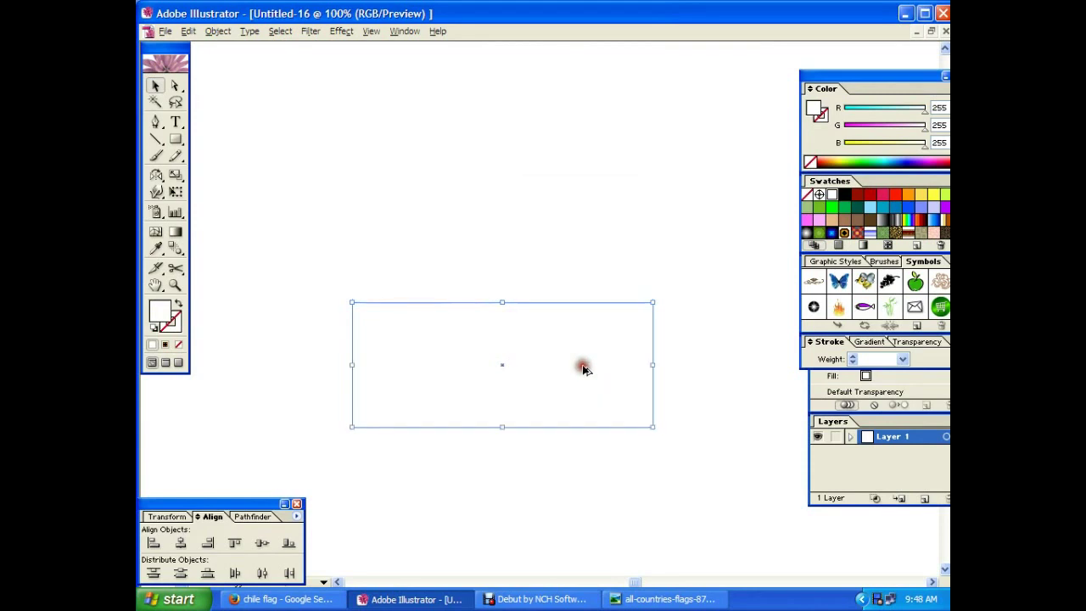
left_click(868, 195)
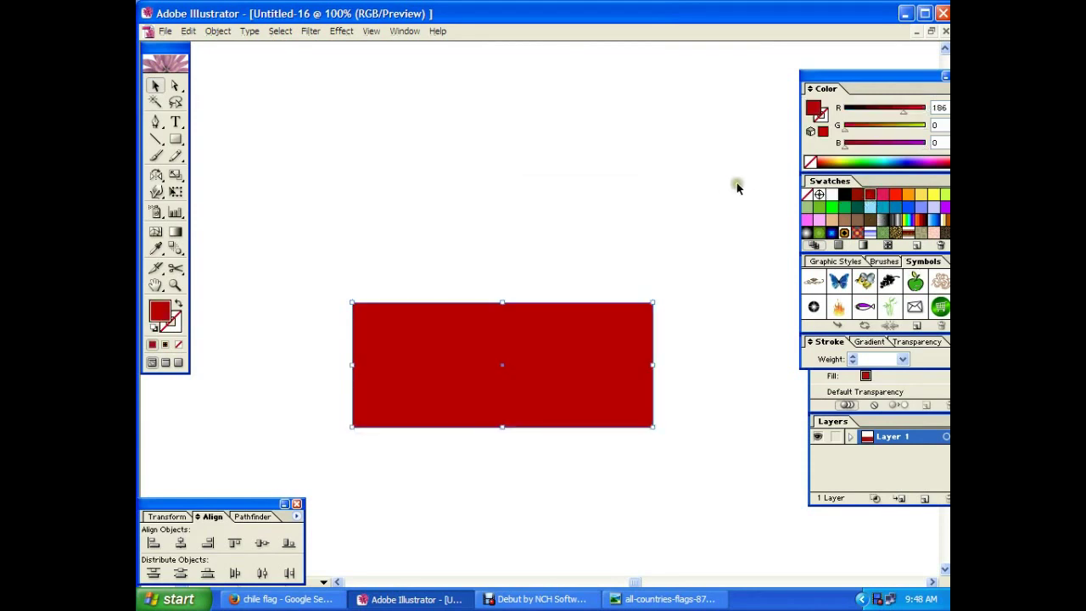
Step: Fill only the top rectangle blue, undoing an accidental fill of both
left_click_drag(739, 178, 599, 332)
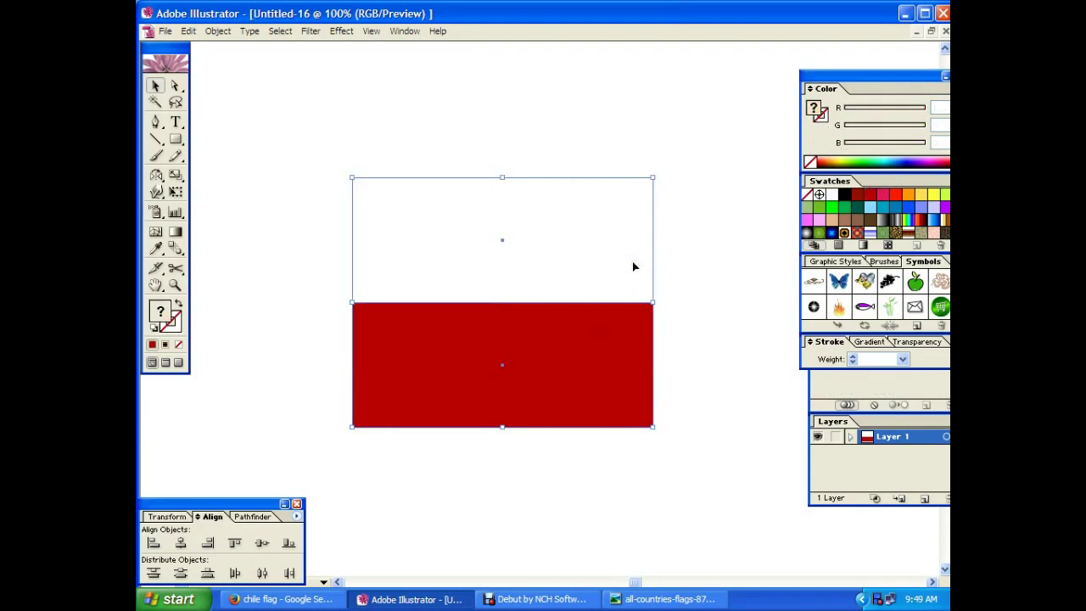
left_click(909, 207)
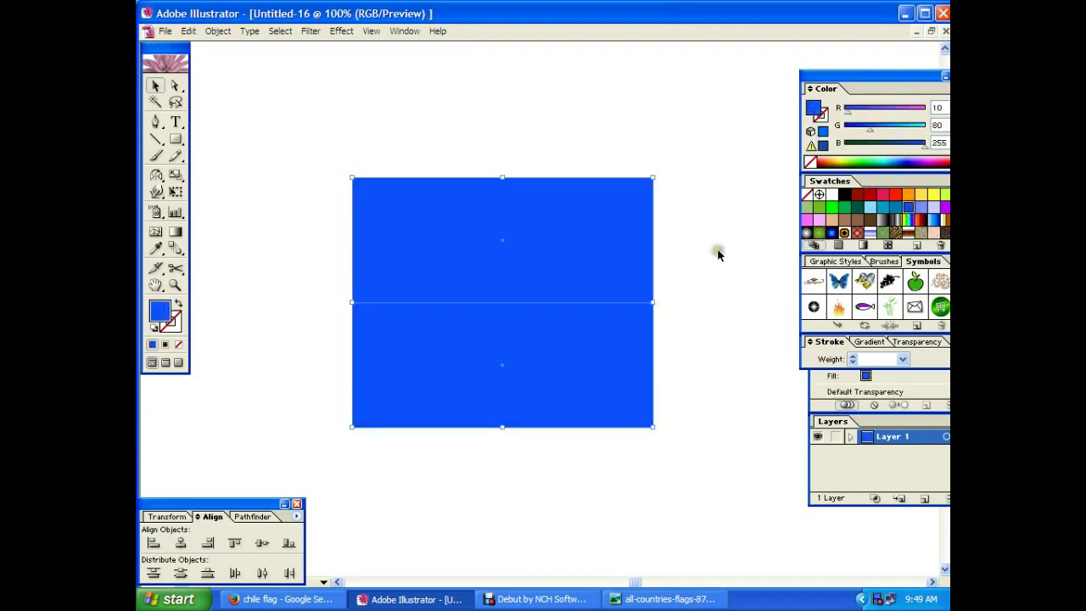
key("ctrl+z")
left_click(617, 226)
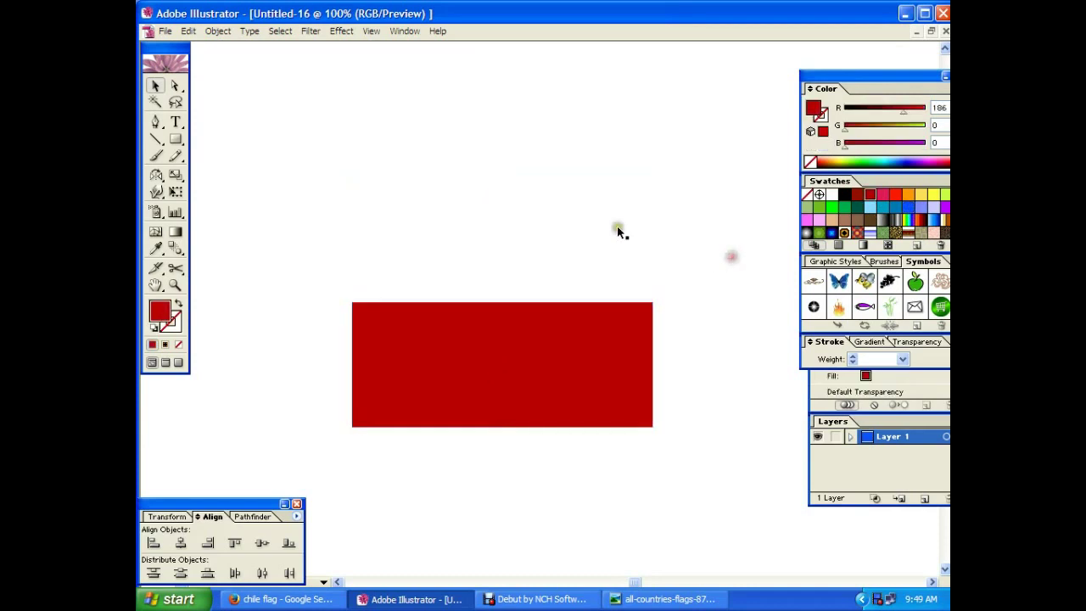
left_click(617, 229)
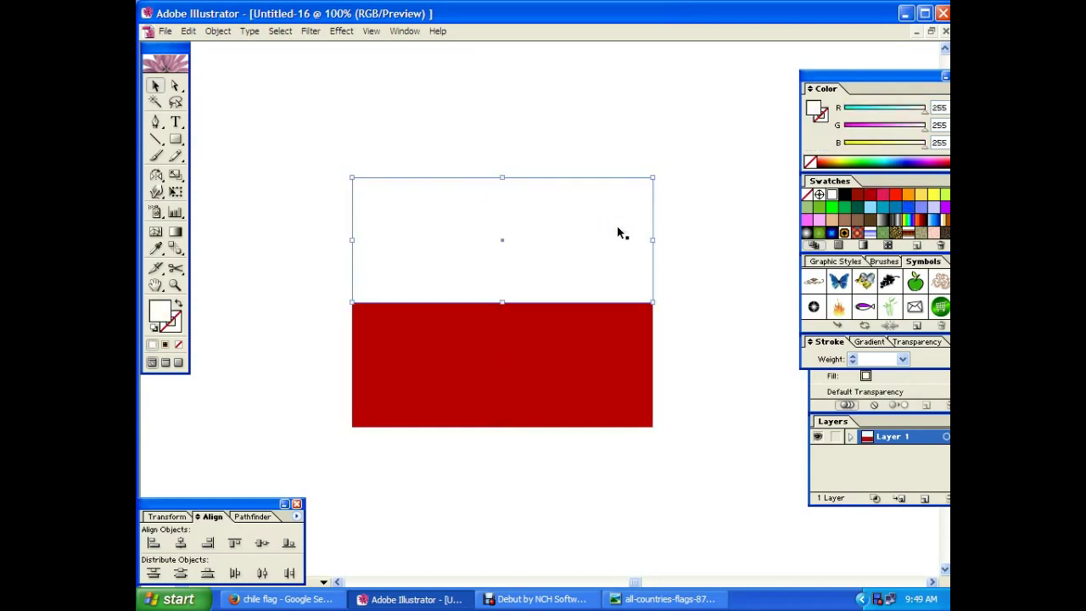
left_click(618, 230)
left_click(906, 208)
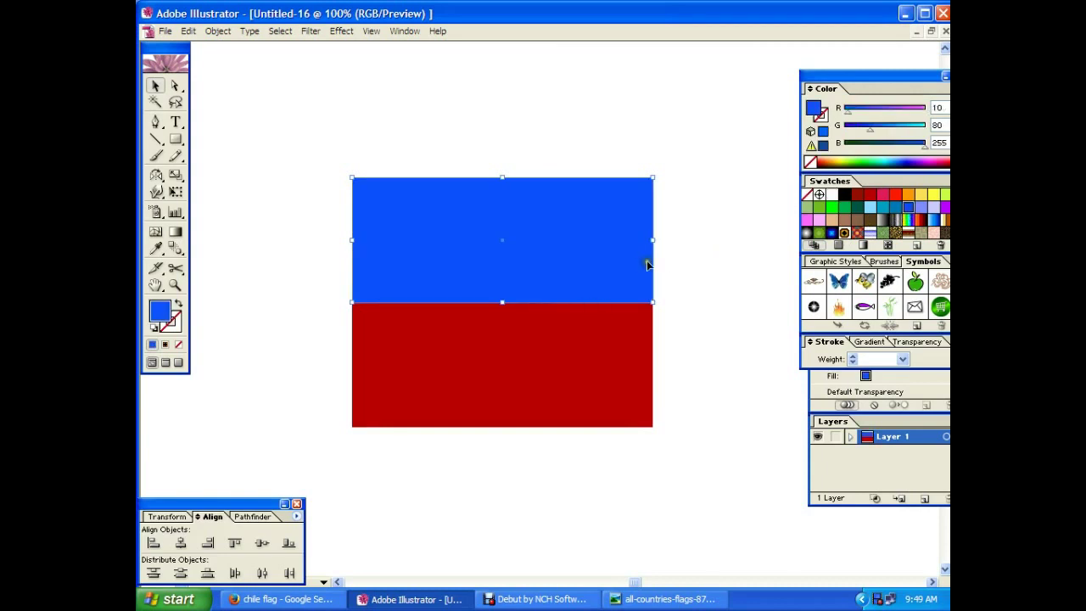
Step: Narrow the blue rectangle into a square canton and select all three flag parts
left_click_drag(653, 242, 464, 244)
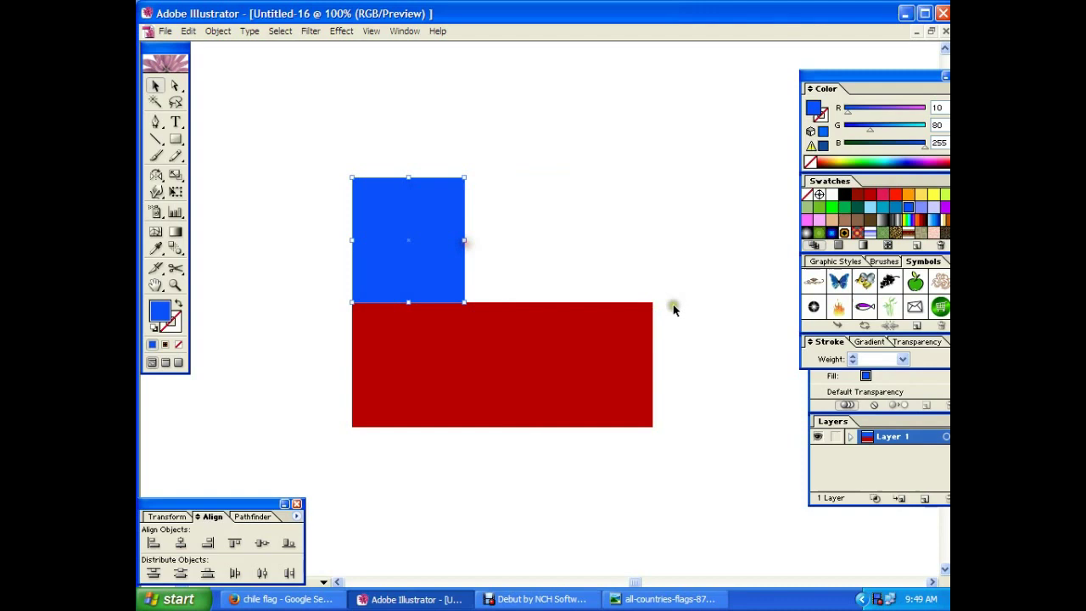
left_click(584, 235)
left_click(738, 208)
left_click_drag(731, 162, 294, 395)
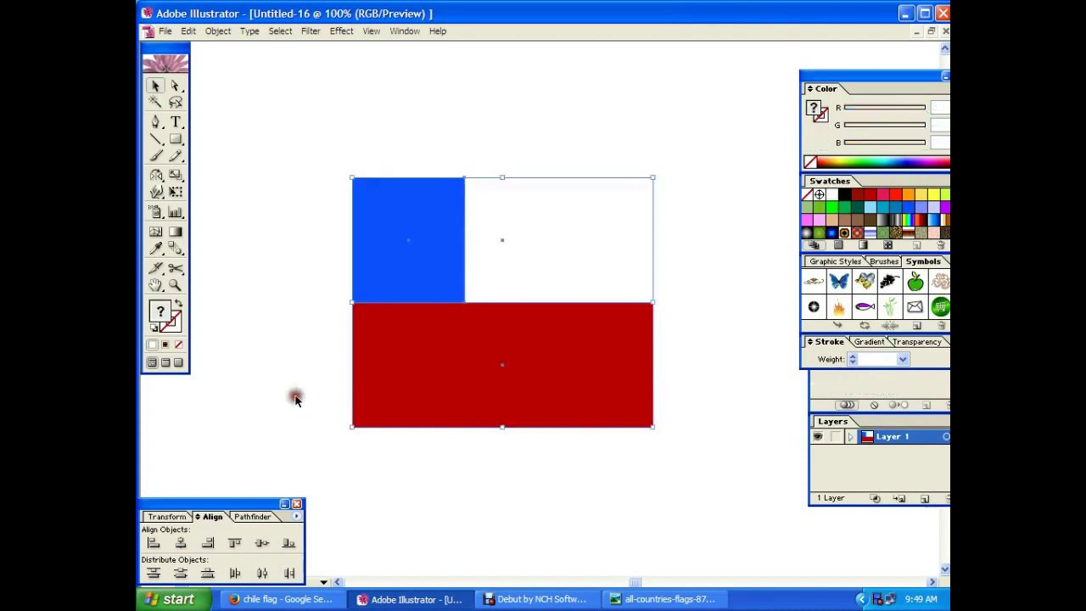
Step: Draw a rectangle below the flag and check the flag's 5.25 in width
left_click(560, 432, "ctrl+alt")
left_click(181, 142)
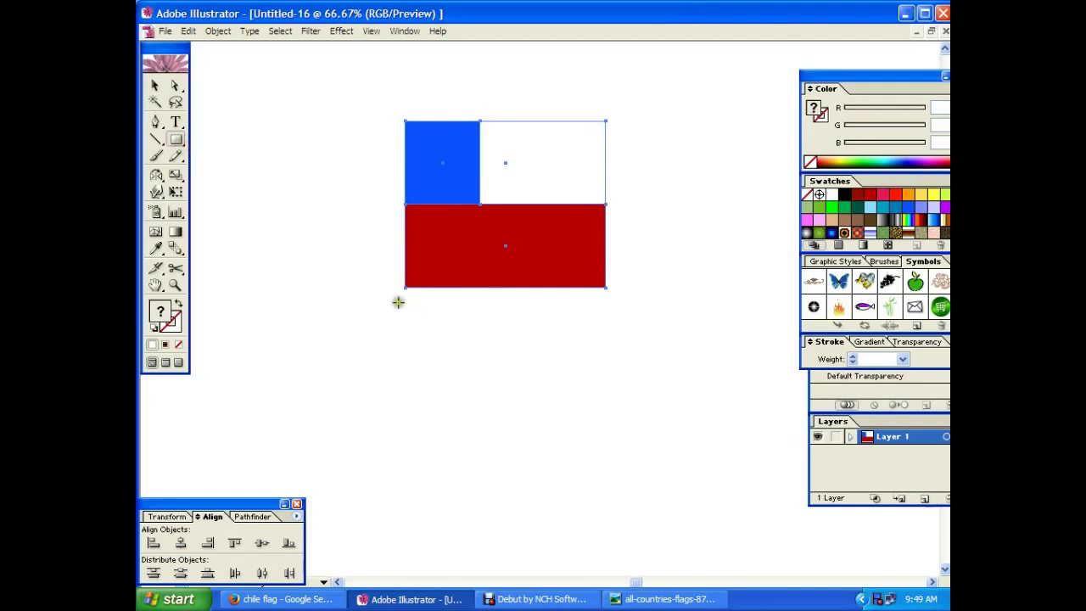
left_click_drag(398, 303, 562, 426)
left_click(156, 84)
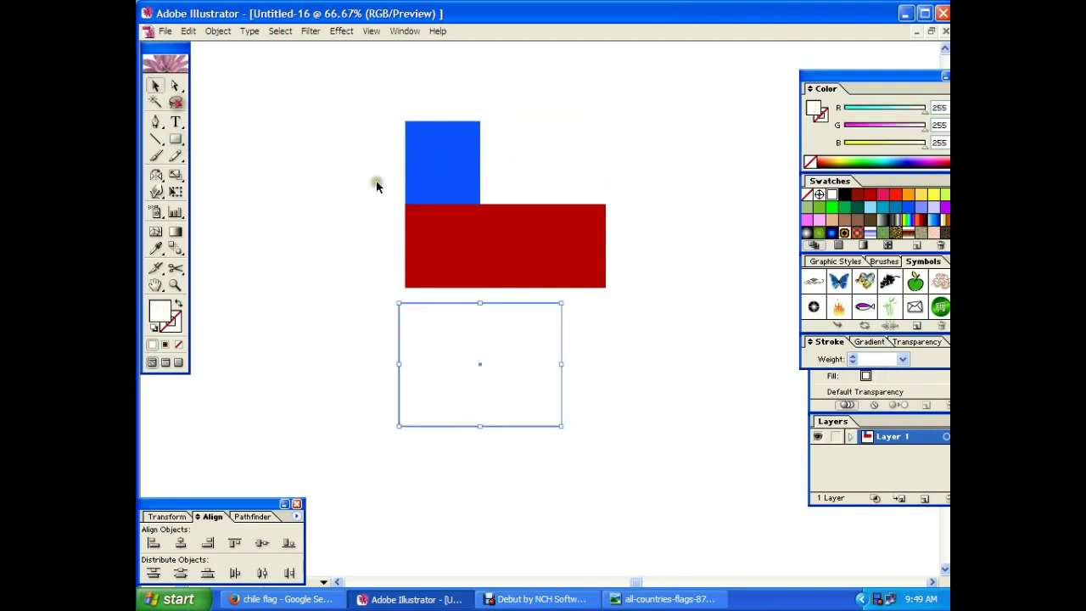
left_click(466, 222)
left_click(168, 516)
double_click(259, 534)
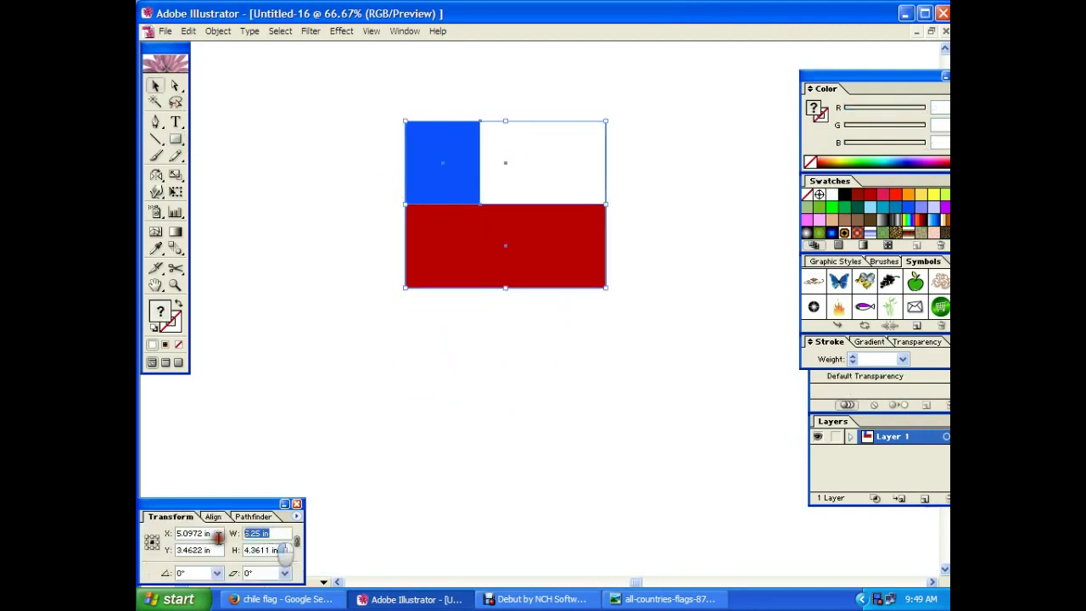
Step: Set the new rectangle's width to 5.25 in
left_click(485, 399)
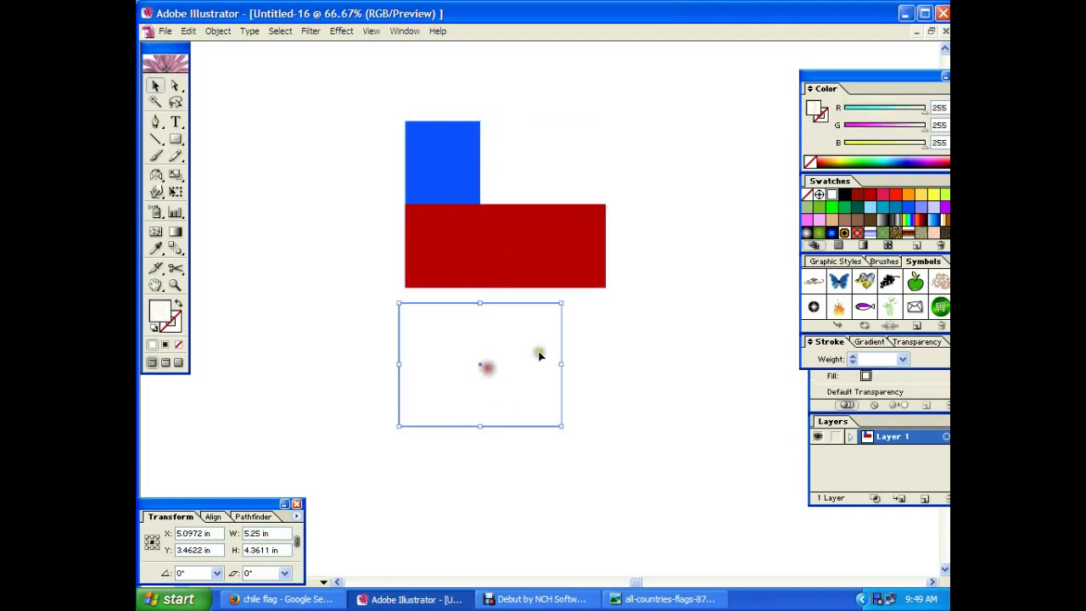
double_click(259, 533)
type("5.25 in")
left_click_drag(450, 255, 468, 303)
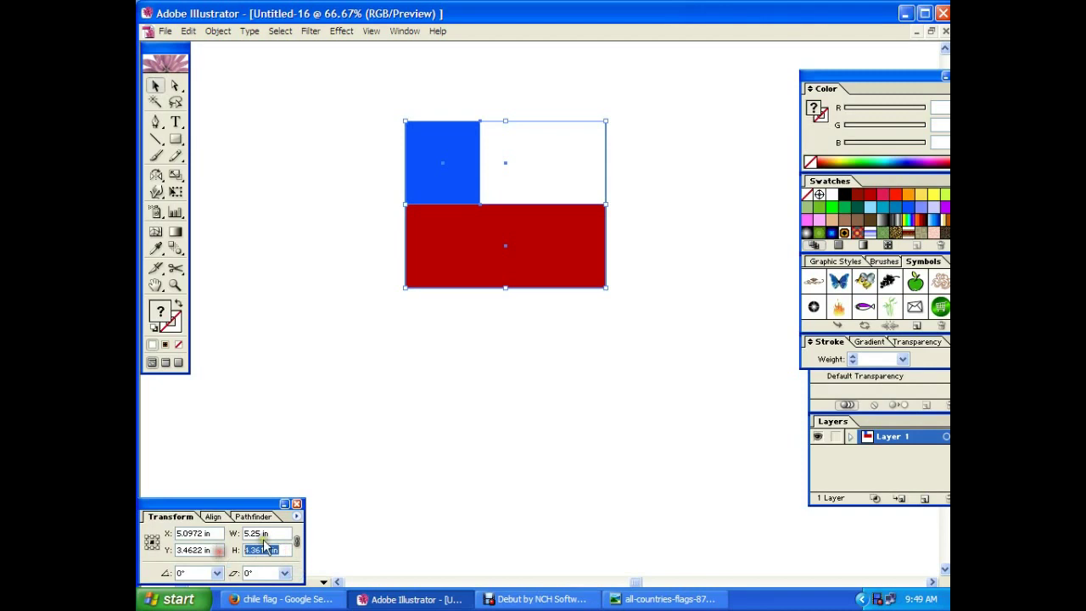
left_click(512, 370)
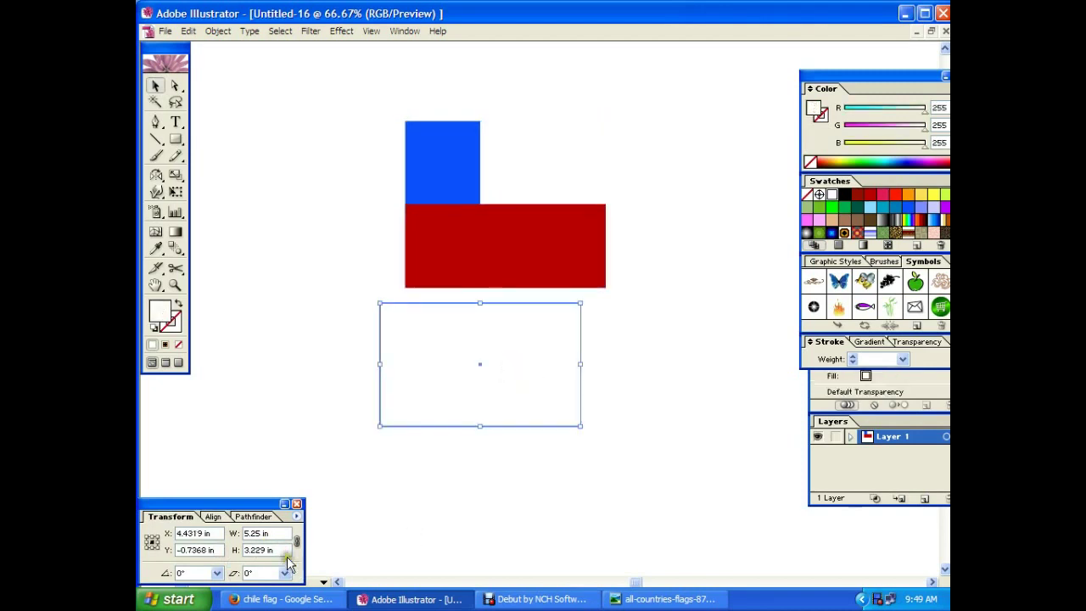
type("4.3611")
key("Return")
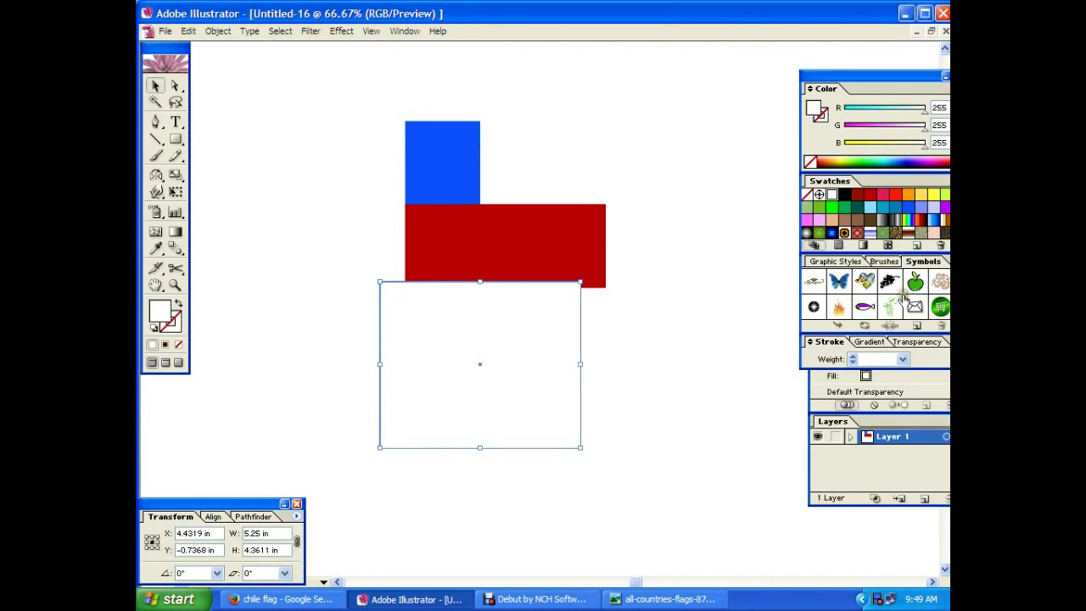
Step: Give the rectangle a 3 pt black outline and no fill
left_click(903, 359)
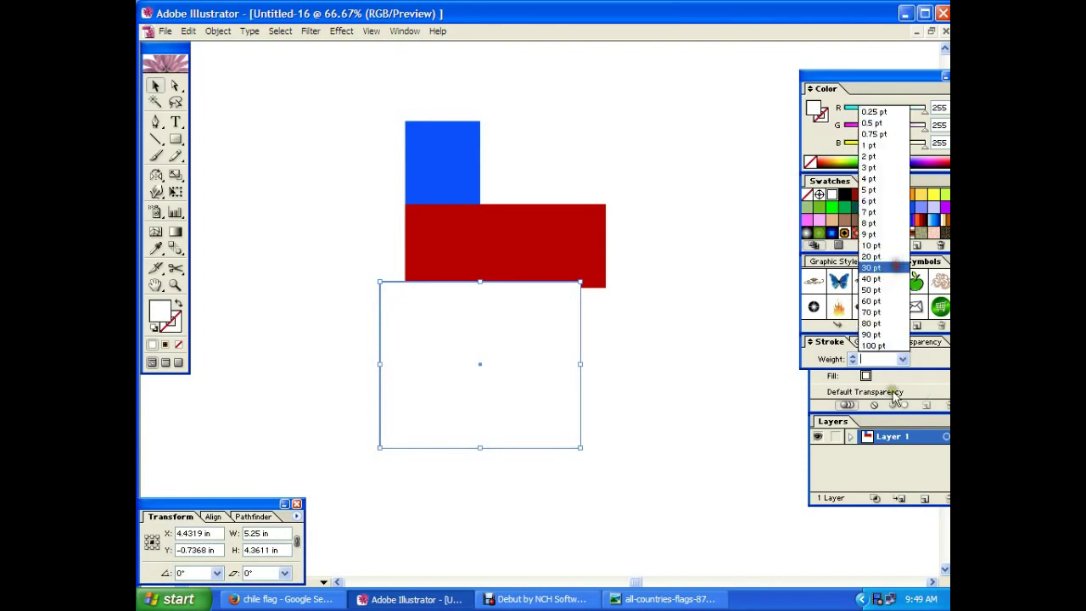
left_click(872, 167)
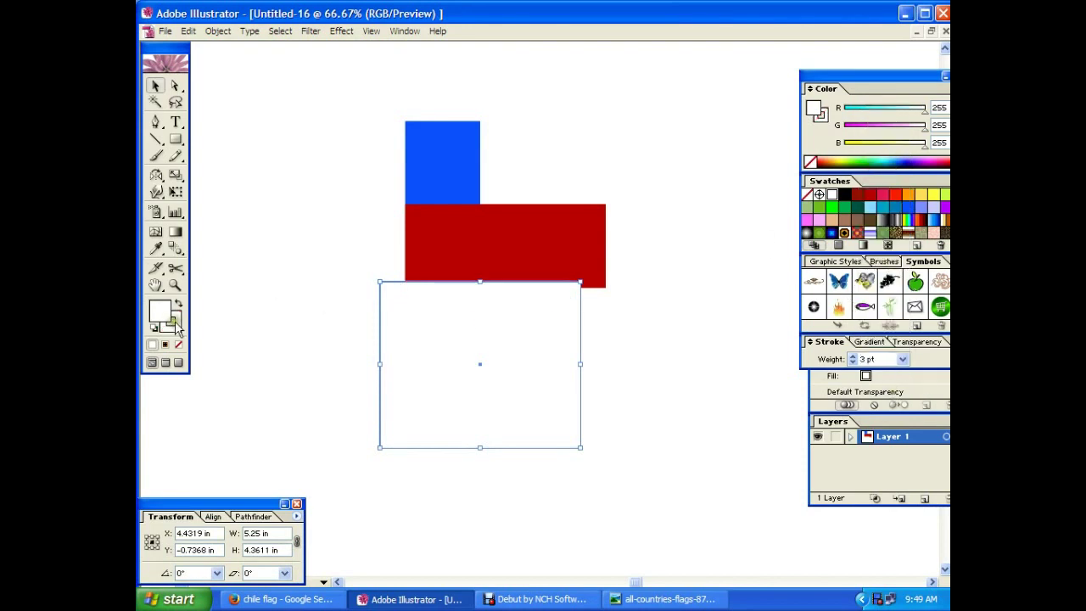
left_click(178, 343)
left_click(170, 320)
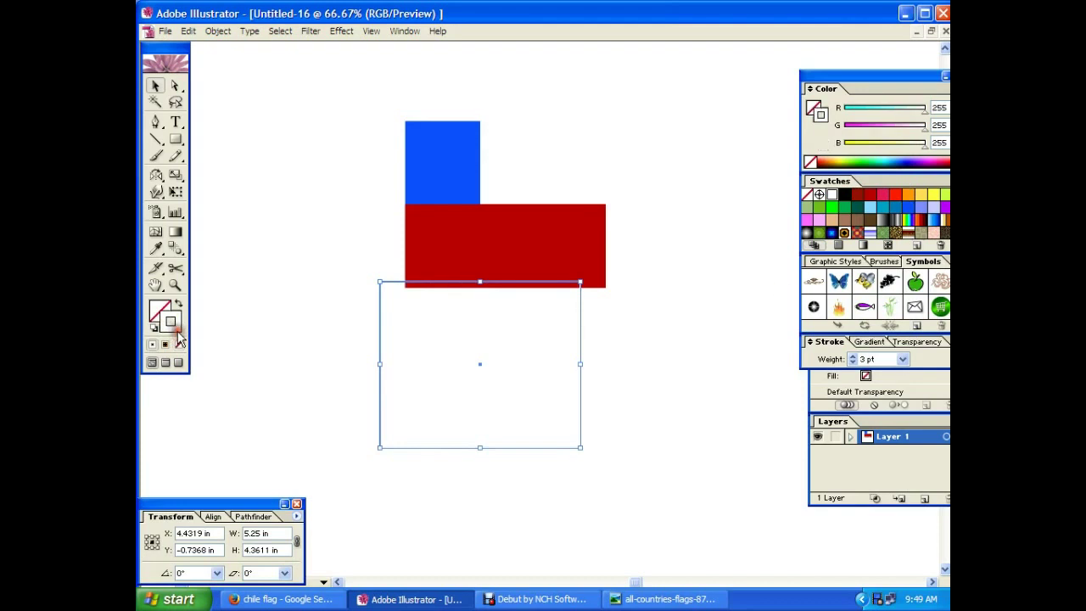
left_click(844, 195)
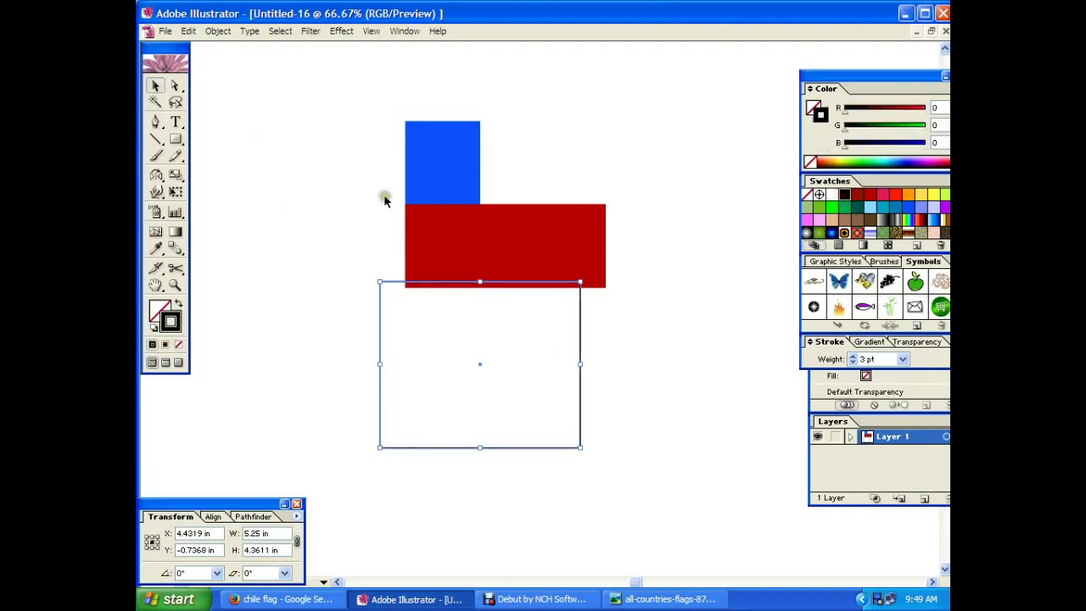
key("ctrl+a")
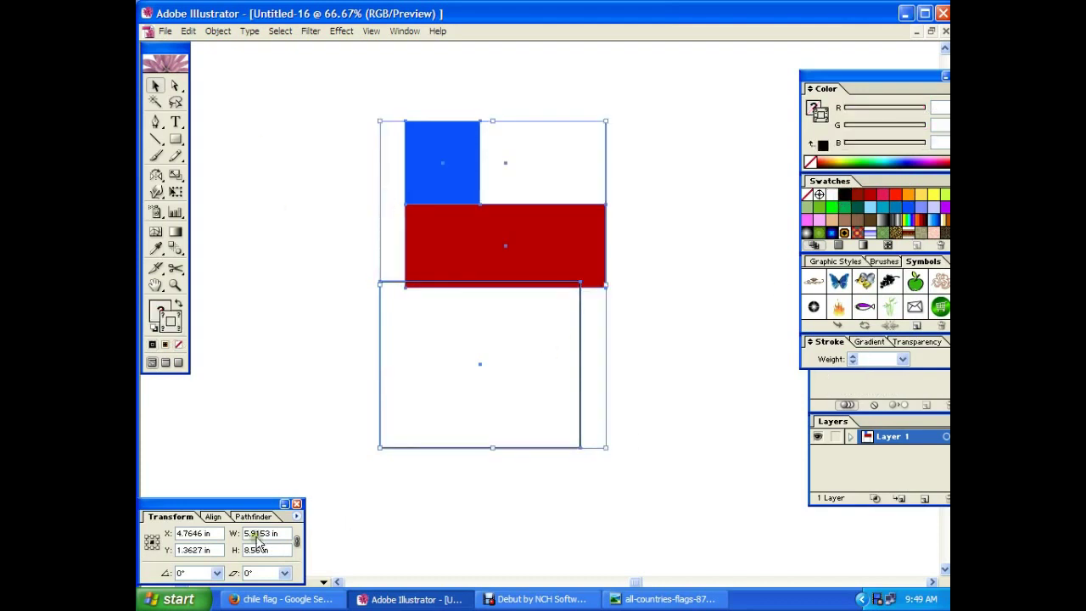
Step: Centre the flag pieces and outlined rectangle horizontally and vertically with the Align panel
left_click(213, 516)
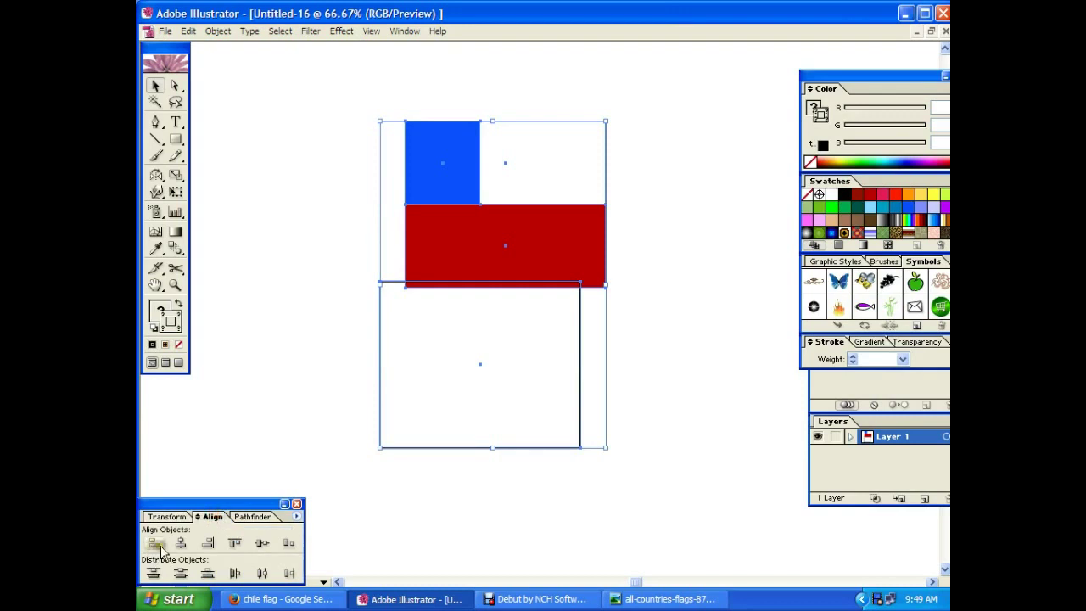
left_click(180, 543)
left_click(262, 543)
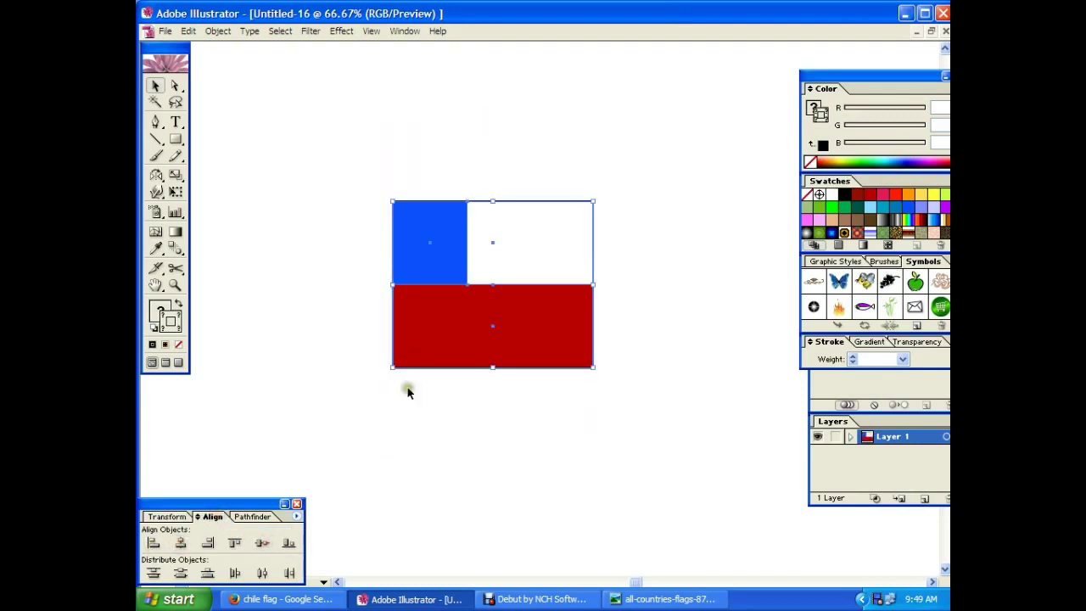
left_click(287, 216)
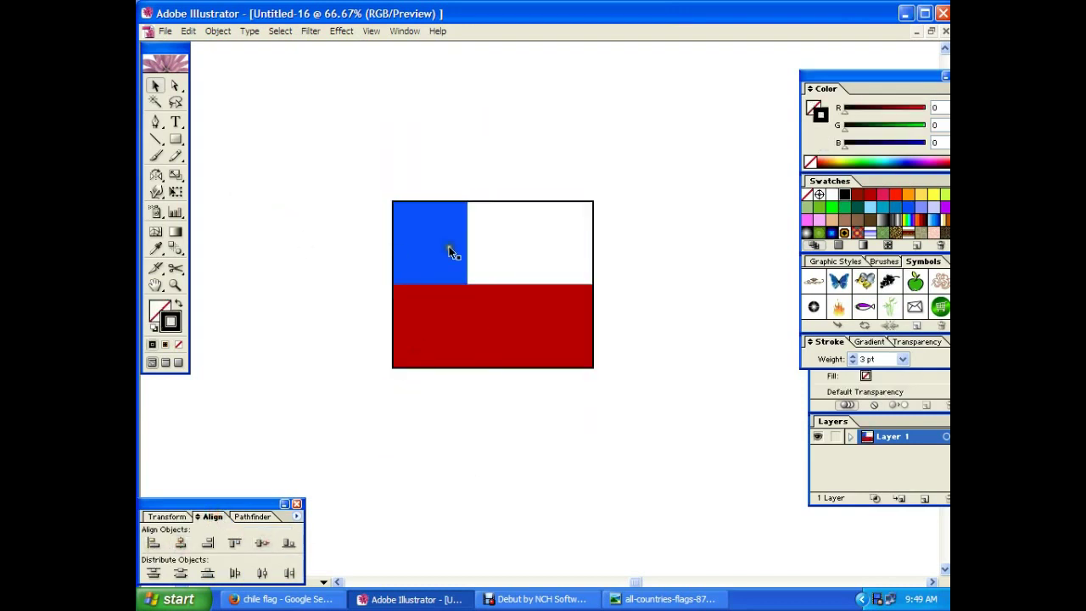
mouse_move(175, 139)
left_mouse_down()
mouse_move(257, 153)
mouse_move(270, 141)
left_mouse_up()
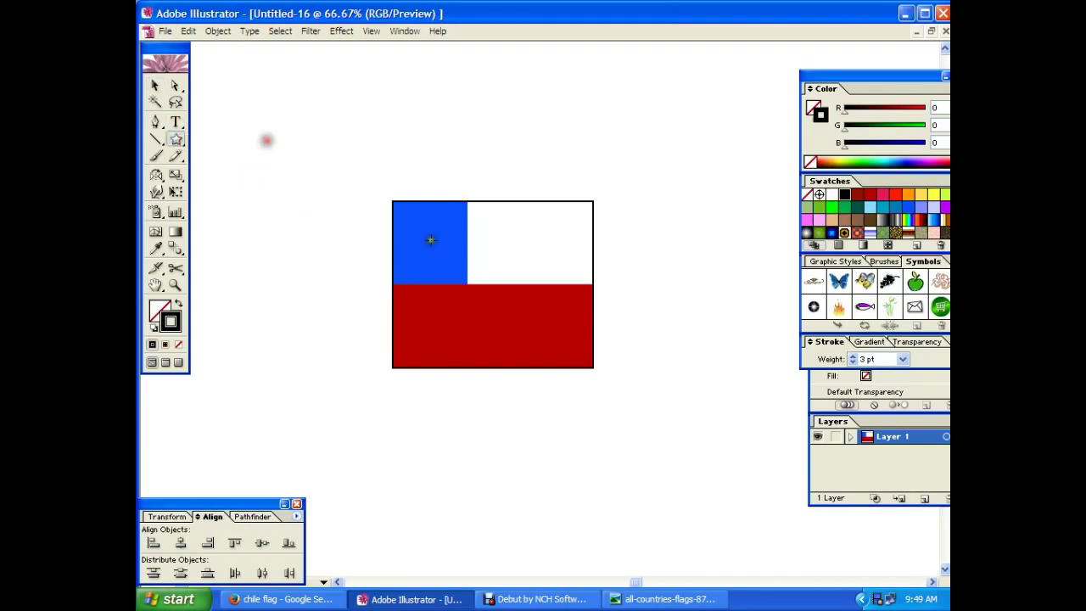
Step: Draw a five-pointed star sized to fit inside the blue canton
left_click_drag(420, 237, 469, 290)
key("Up")
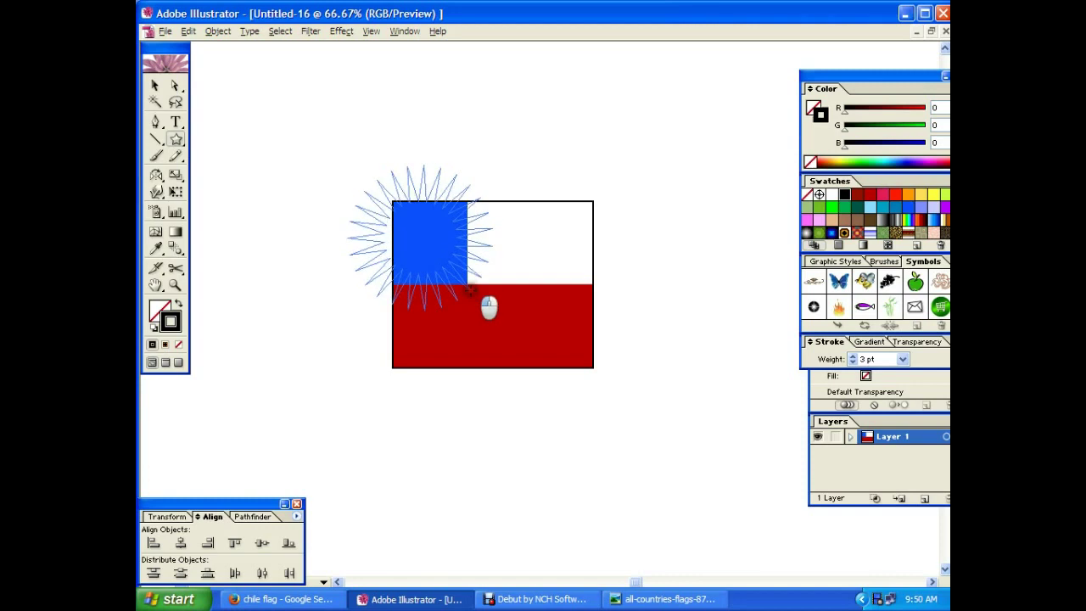
key("Down")
key("Down")
key("Down")
key("Down")
key("Down")
key("Down")
key("Down")
key("Down")
key("Down")
key("Down")
mouse_move(467, 288)
left_mouse_down()
mouse_move(447, 230)
mouse_move(450, 279)
left_mouse_up()
left_click(154, 85)
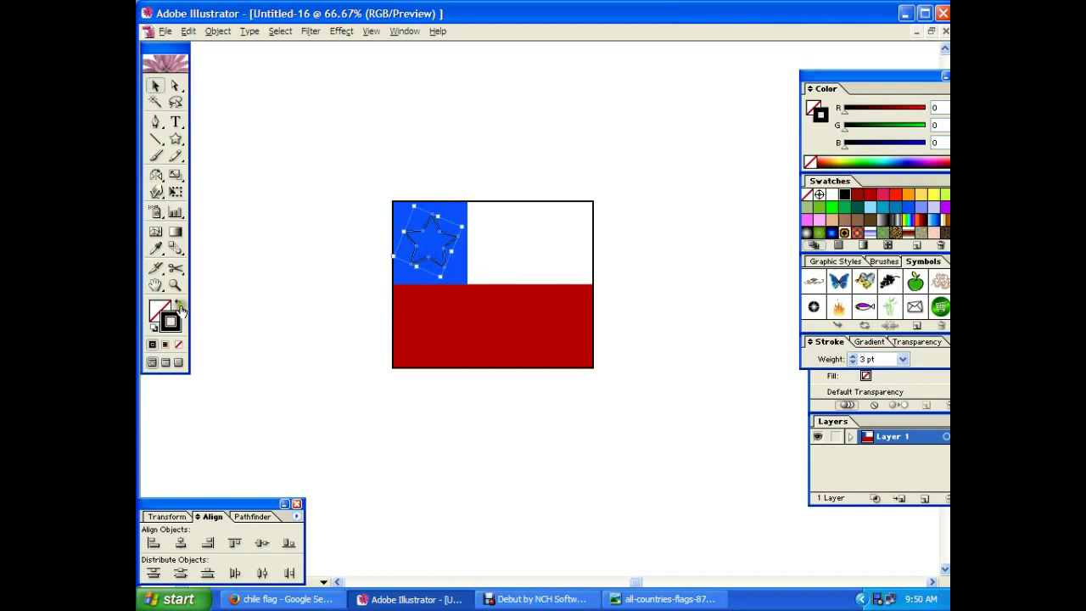
Step: Remove the star's outline, fill it yellow, and zoom in to inspect it
left_click(178, 344)
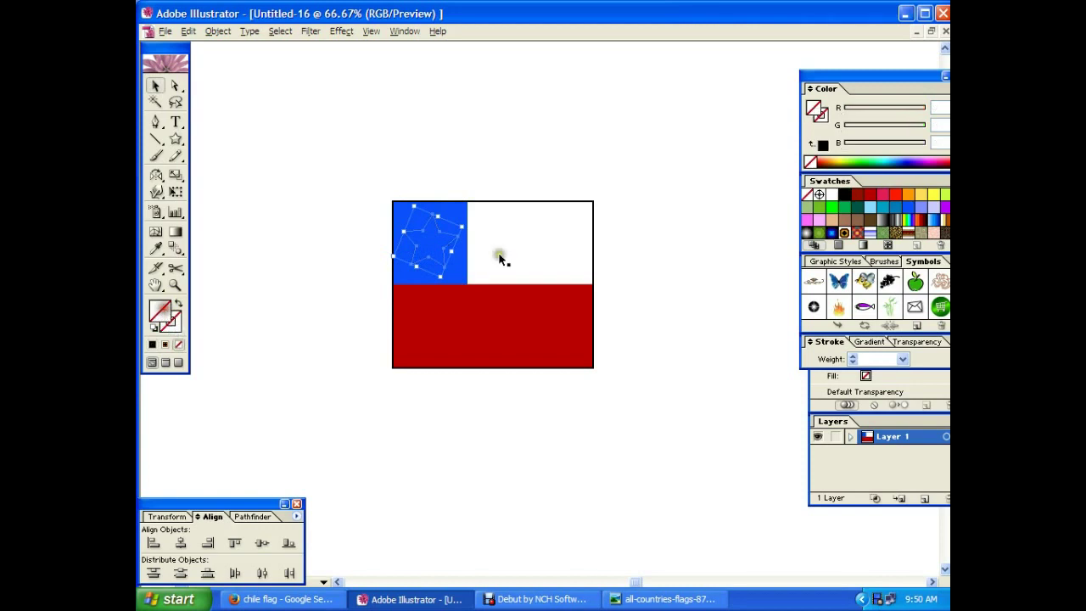
left_click(920, 197)
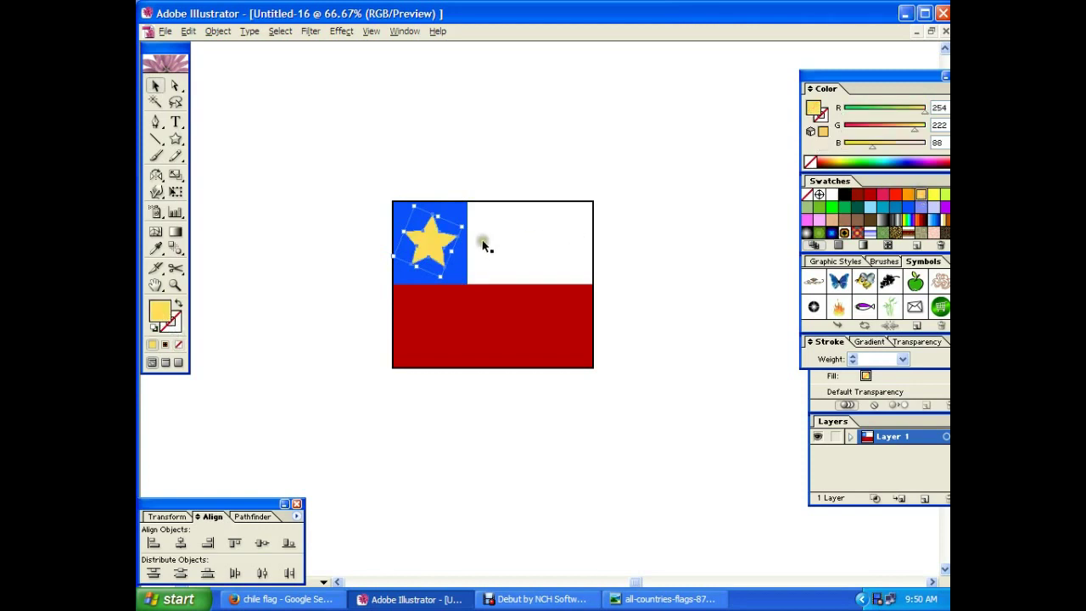
left_click_drag(393, 194, 454, 267)
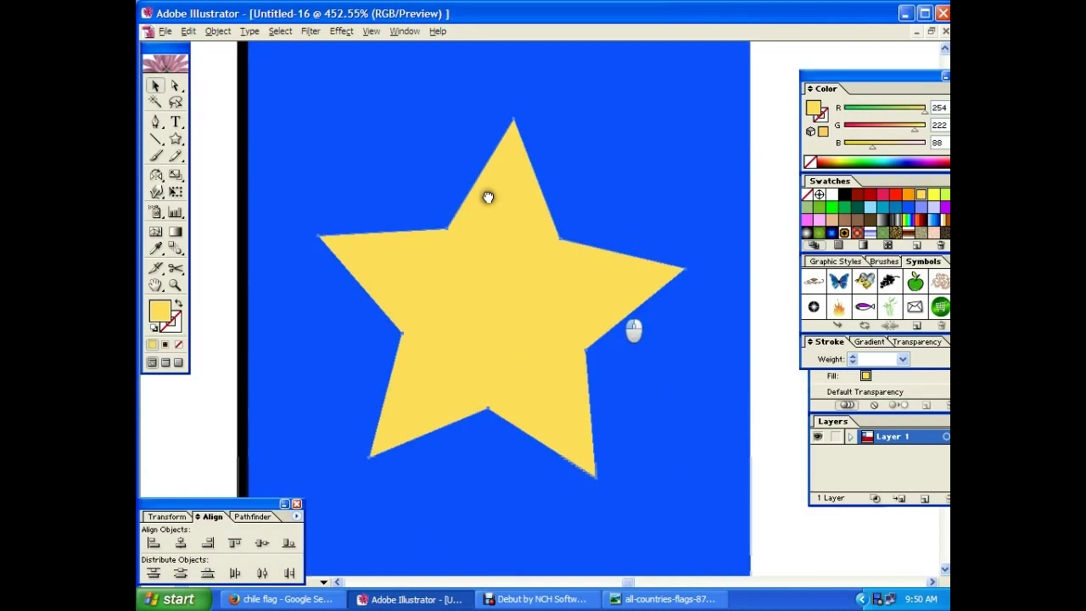
mouse_move(713, 205)
left_mouse_down()
mouse_move(691, 235)
mouse_move(698, 279)
left_mouse_up()
left_click(691, 279, "ctrl+alt")
left_click_drag(574, 285, 664, 243)
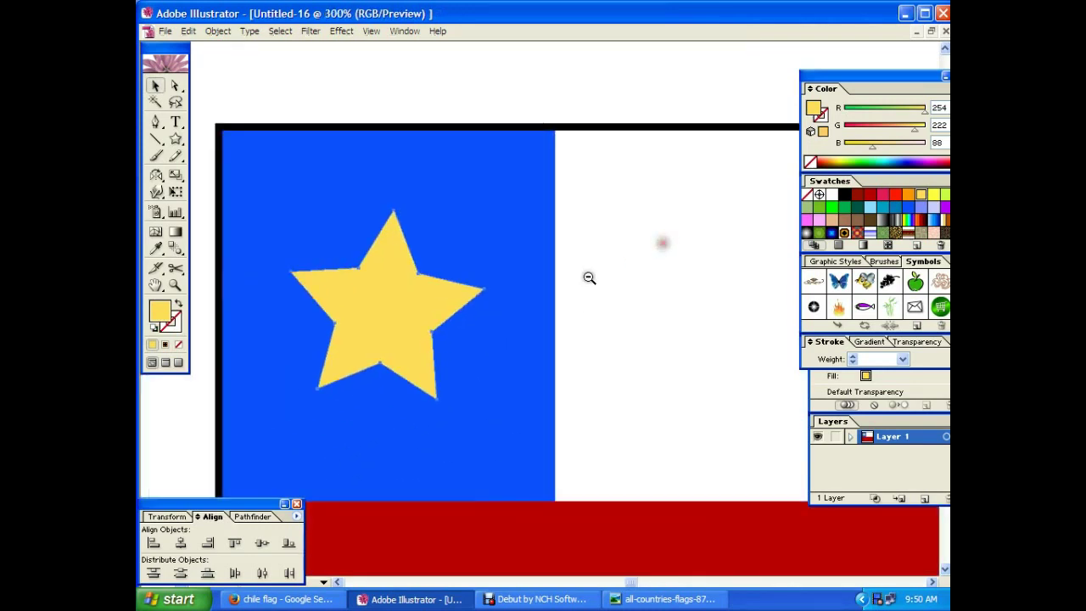
left_click(608, 269, "ctrl+alt")
left_click(591, 278, "ctrl+alt")
left_click_drag(592, 278, 560, 216)
left_click(530, 299, "ctrl+alt")
left_click(530, 300, "ctrl+alt")
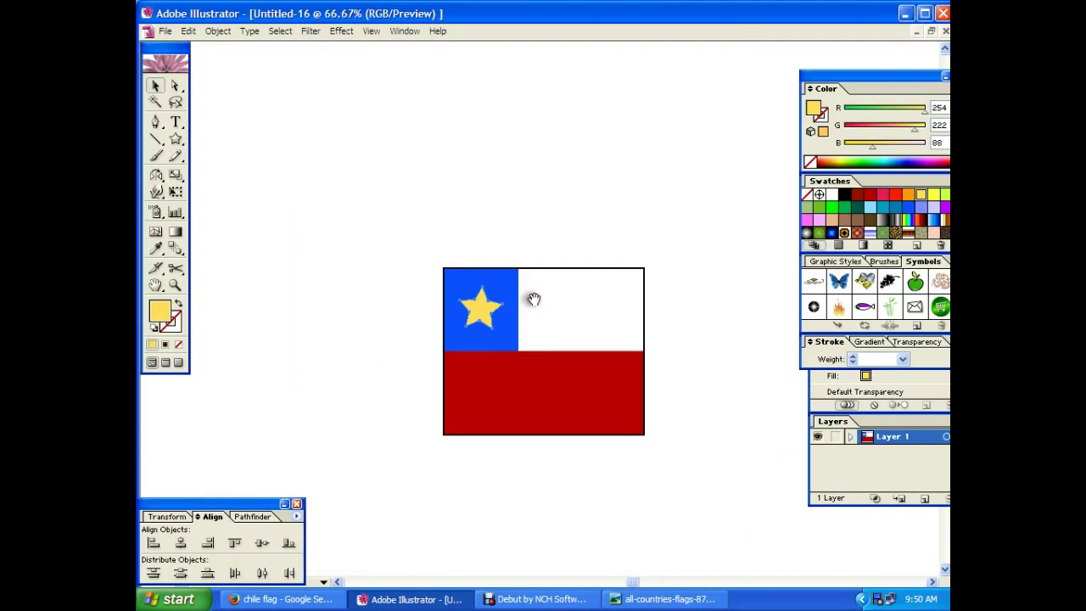
left_click_drag(530, 300, 517, 285)
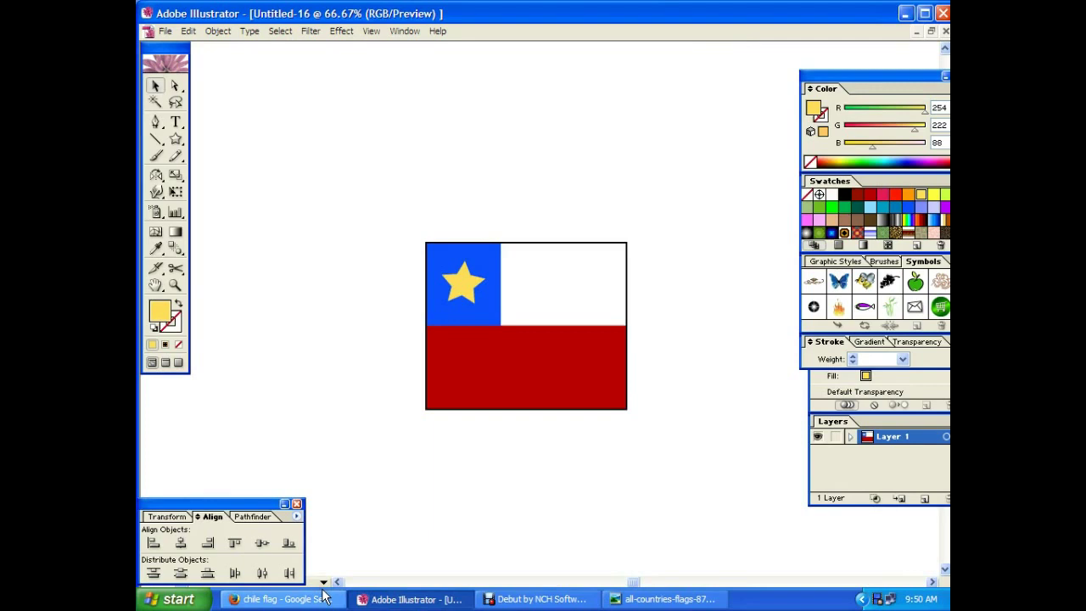
Step: Compare against the Chile flag reference images and fill the star white
left_click(284, 600)
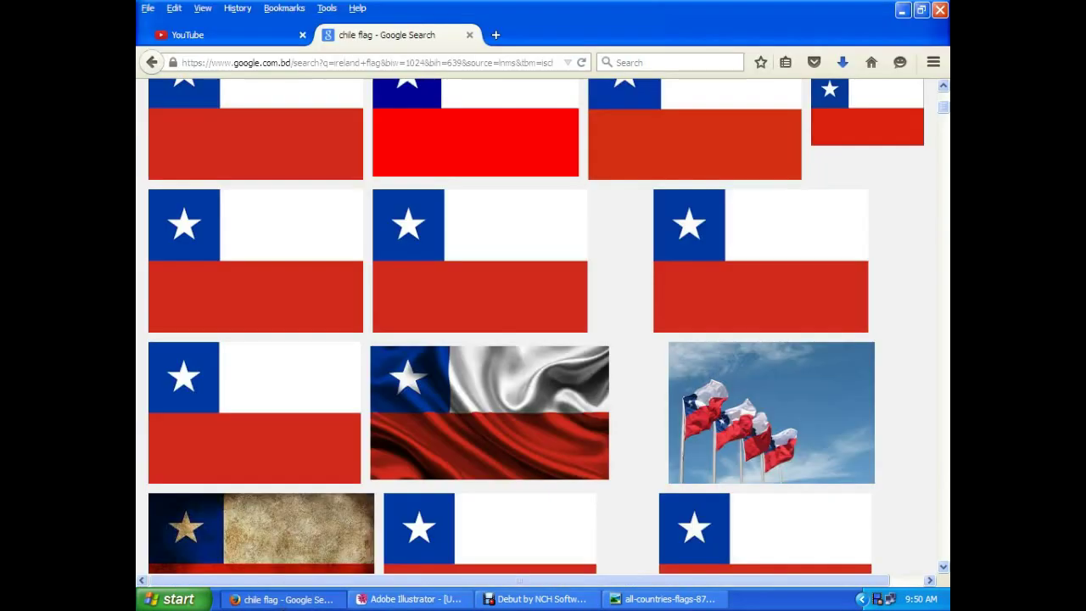
left_click(409, 599)
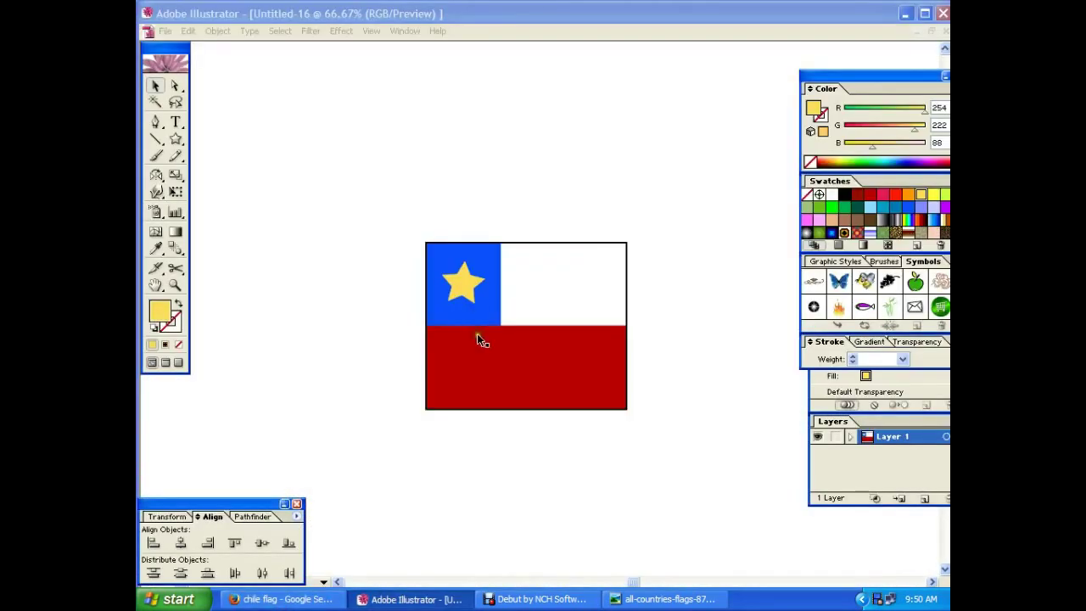
left_click(468, 287)
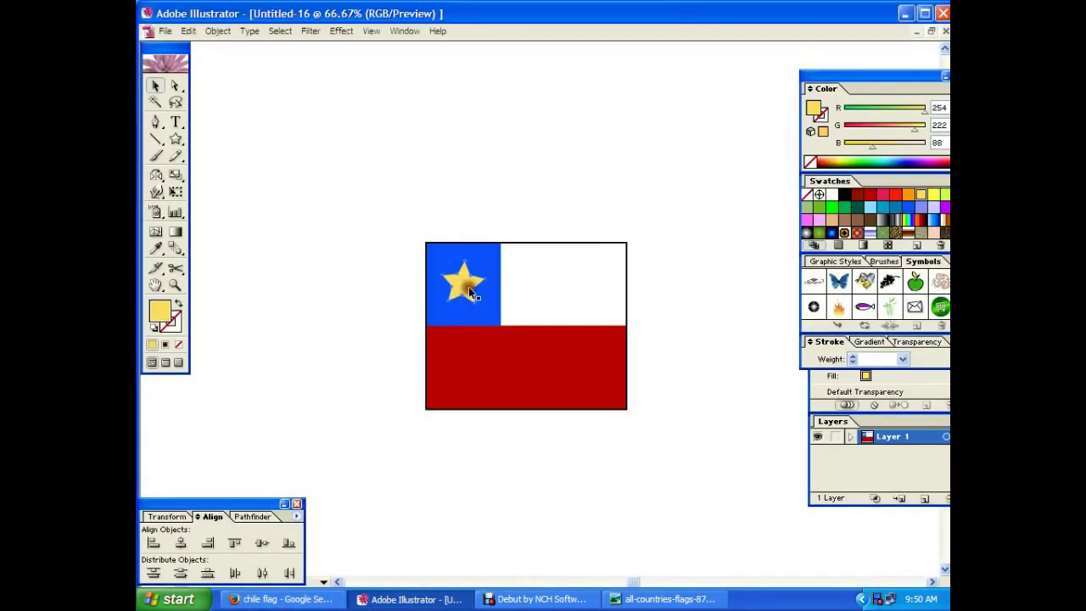
left_click(831, 194)
left_click(725, 241)
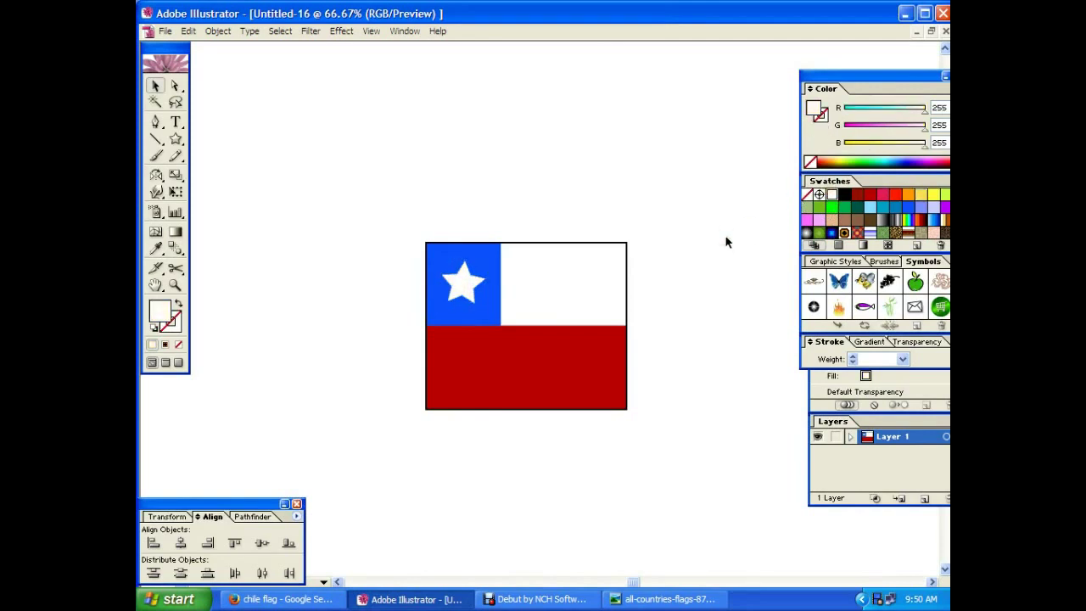
left_click(280, 599)
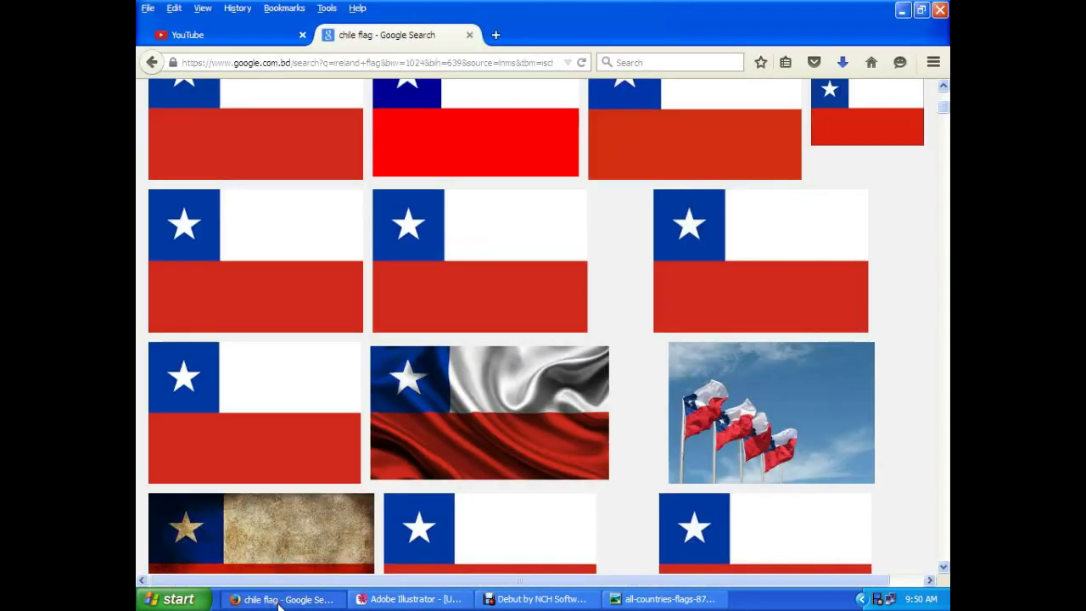
left_click(409, 599)
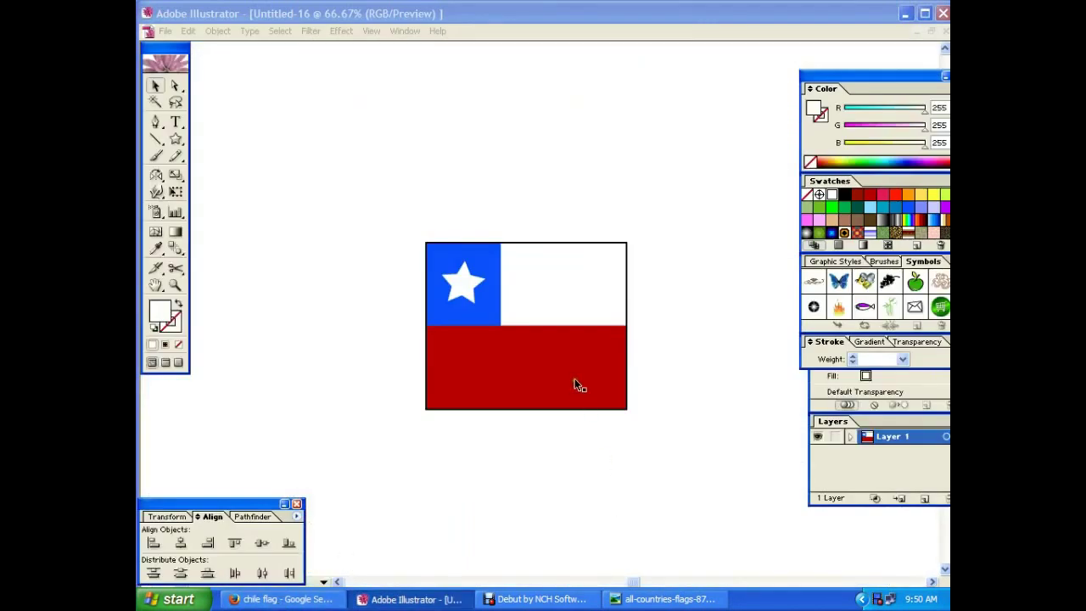
Step: Rotate the white star upright within the blue canton
left_click(463, 285)
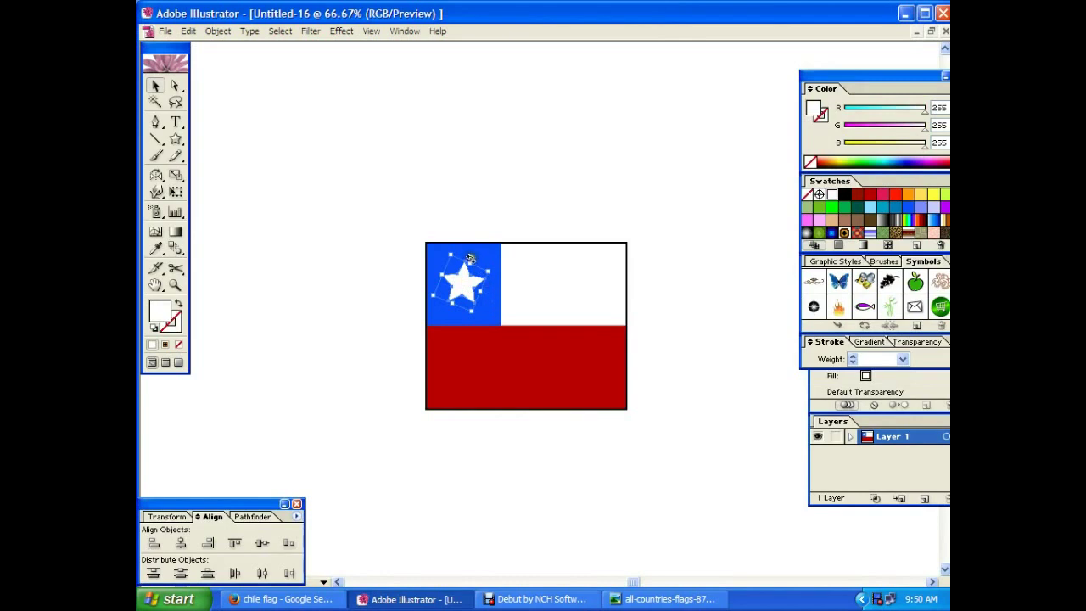
mouse_move(469, 258)
left_mouse_down()
mouse_move(483, 270)
mouse_move(475, 244)
left_mouse_up()
left_click_drag(479, 305, 482, 292)
left_click(659, 344)
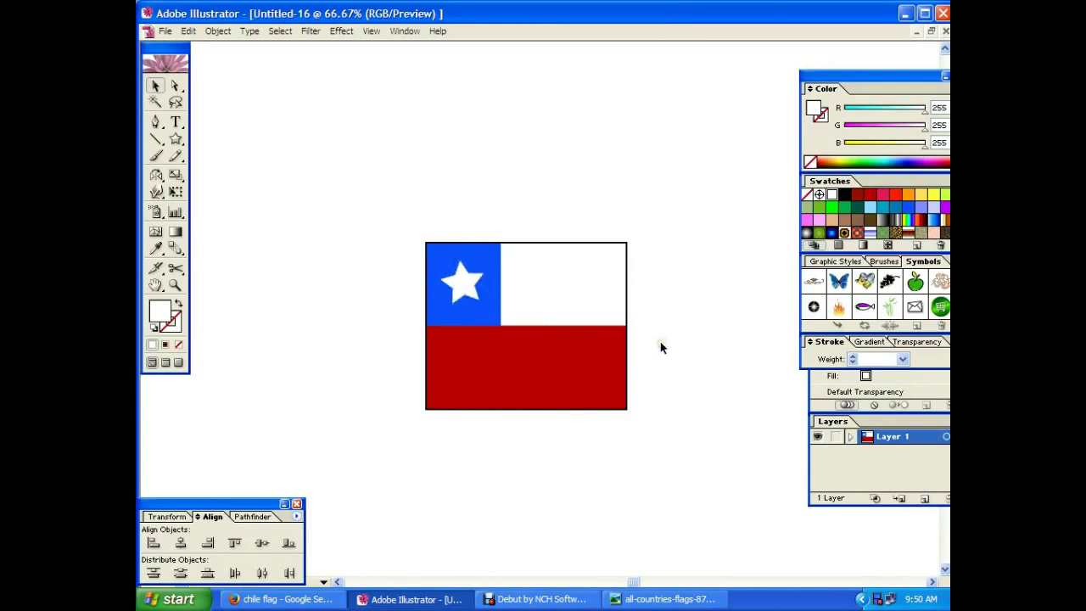
Step: Ungroup the flag's pieces and select the red lower band
right_click(496, 362)
left_click(529, 397)
left_click(533, 434)
left_click(520, 378)
Step: Recolour the lower band a brighter, vivid red using the Color panel sliders
mouse_move(844, 132)
left_mouse_down()
mouse_move(873, 126)
mouse_move(843, 125)
left_mouse_up()
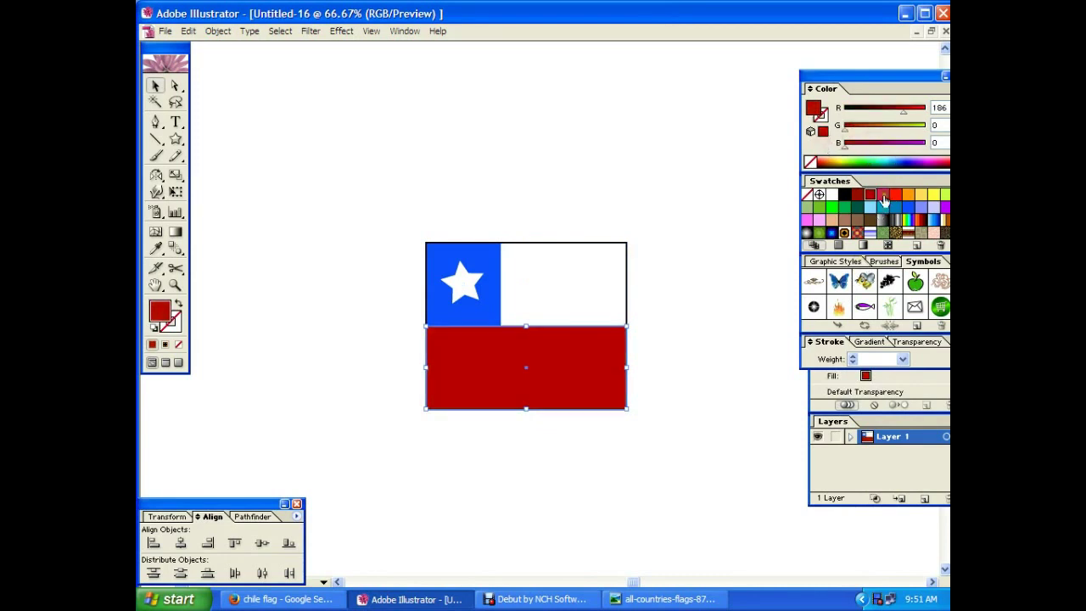
double_click(859, 198)
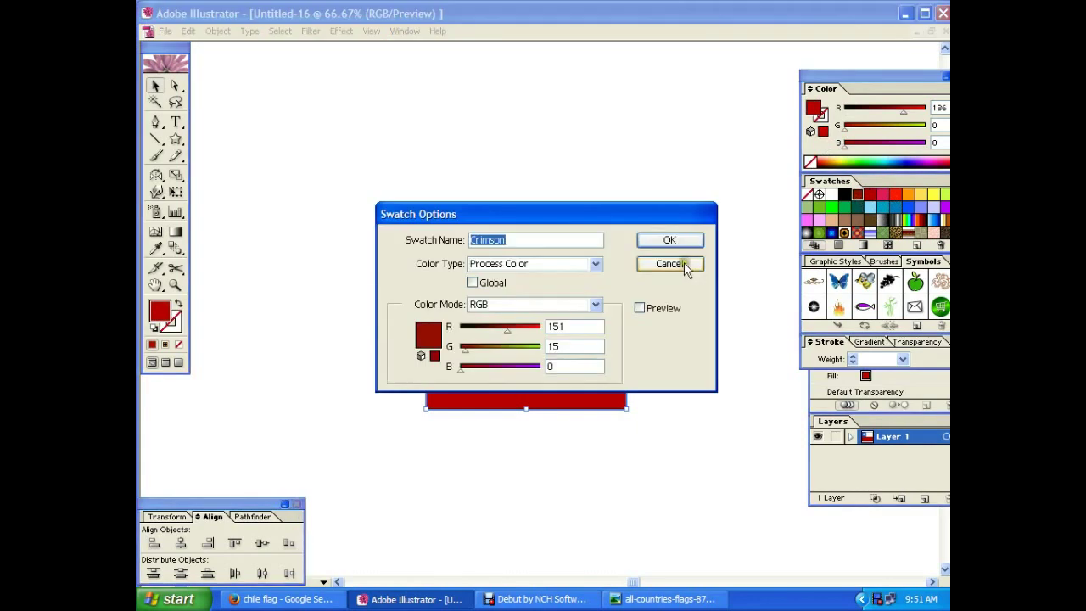
left_click(684, 262)
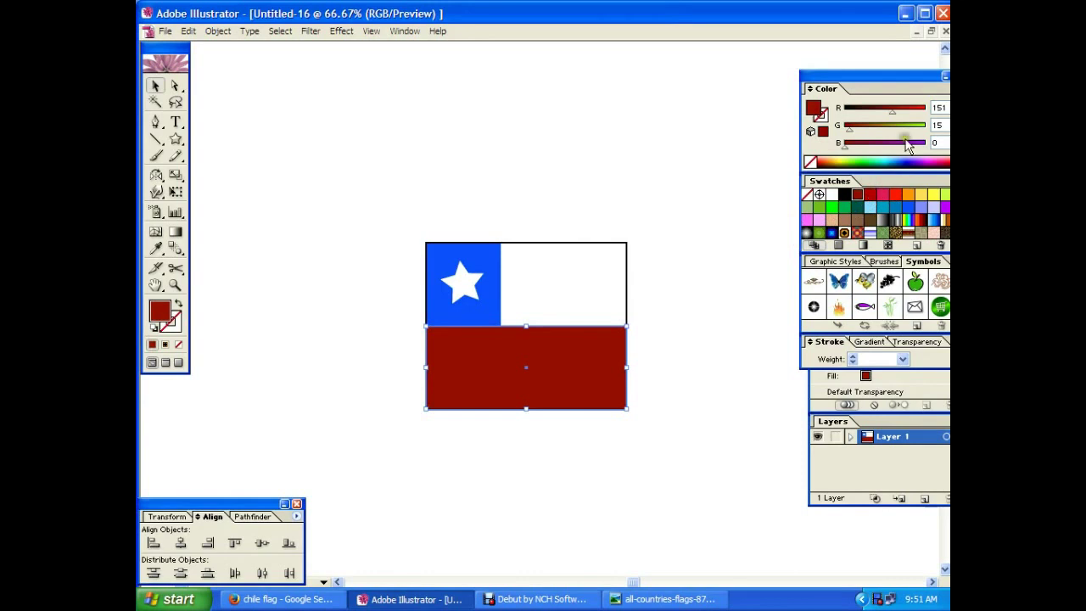
left_click_drag(893, 112, 916, 112)
left_click(669, 297)
Step: Select the whole flag and move it slightly upward
left_click_drag(727, 207, 302, 484)
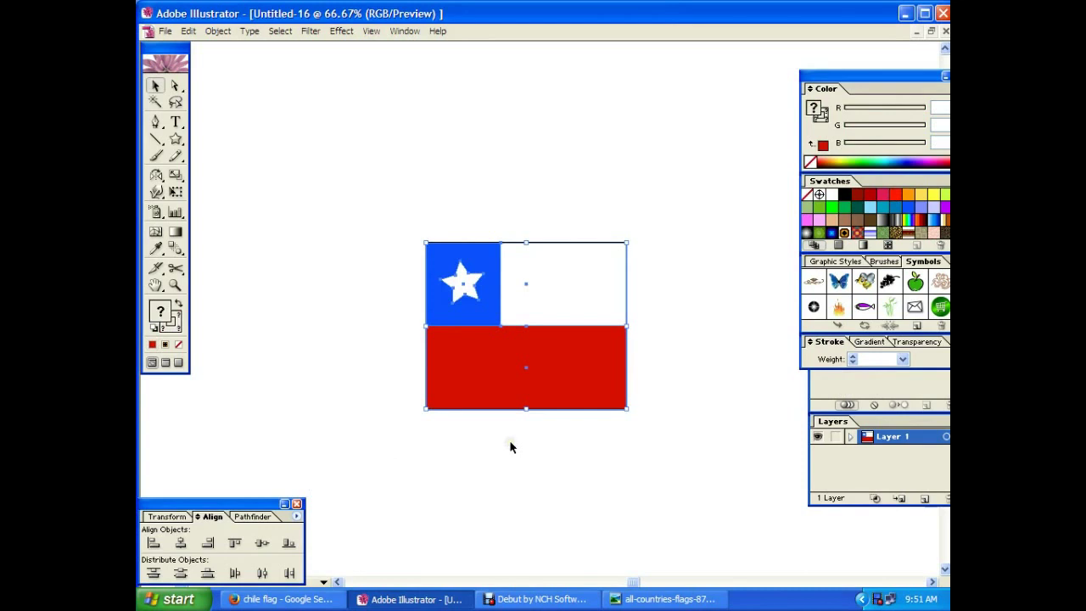
left_click_drag(548, 475, 546, 455)
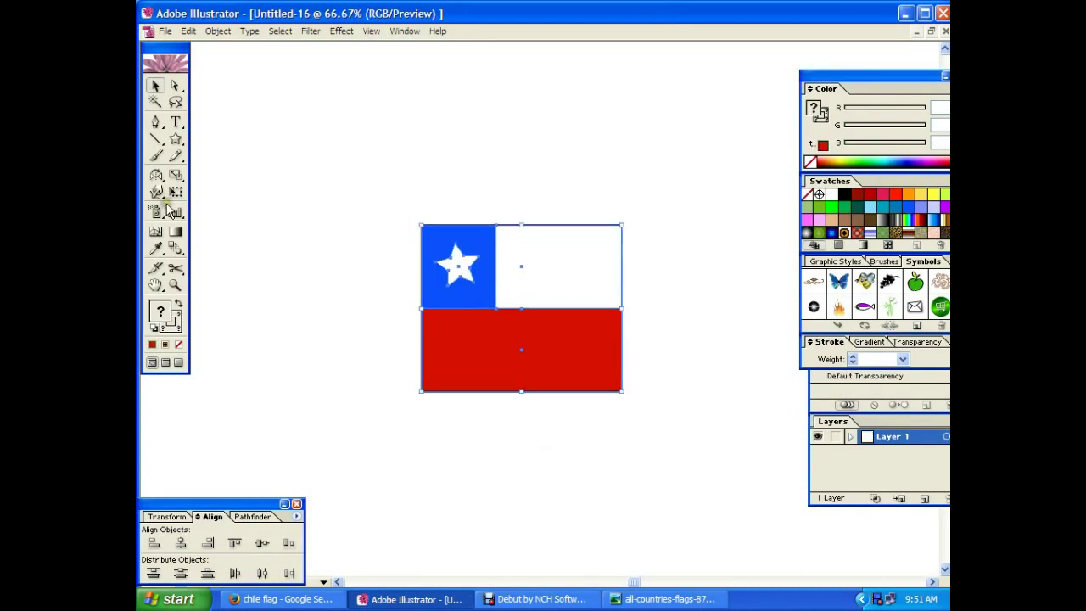
left_click(176, 121)
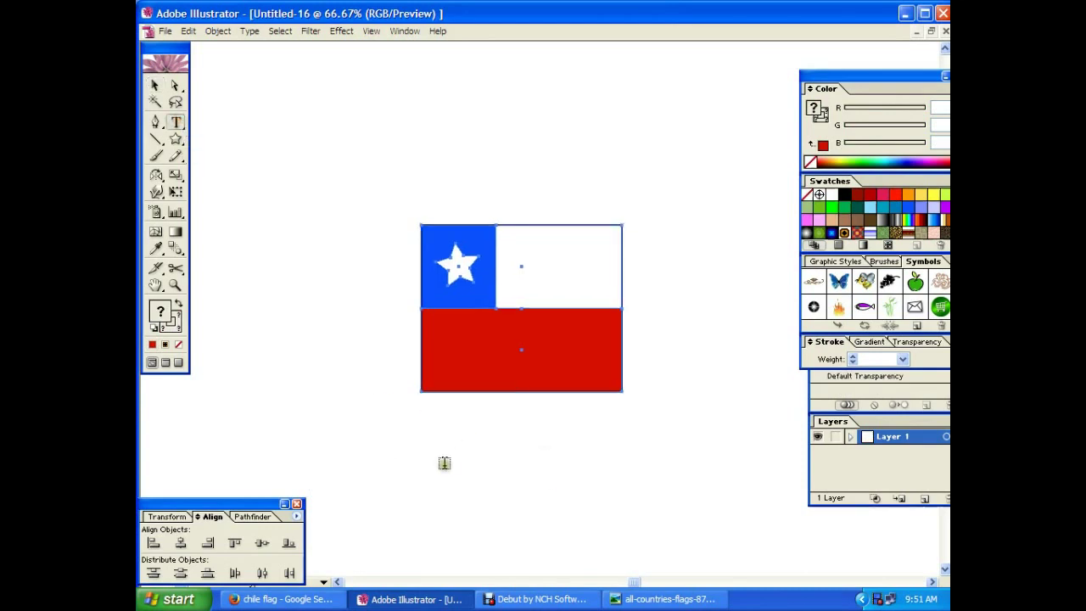
Step: Type 'chile' beneath the flag, scale it up, and centre it under the flag
left_click(443, 462)
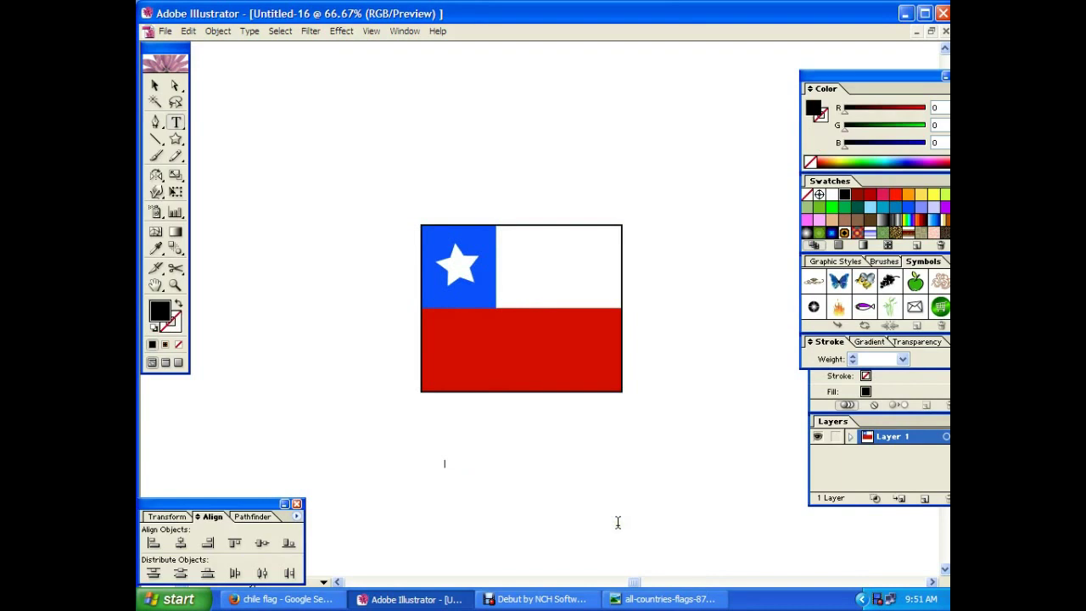
type("chile")
left_click(156, 85)
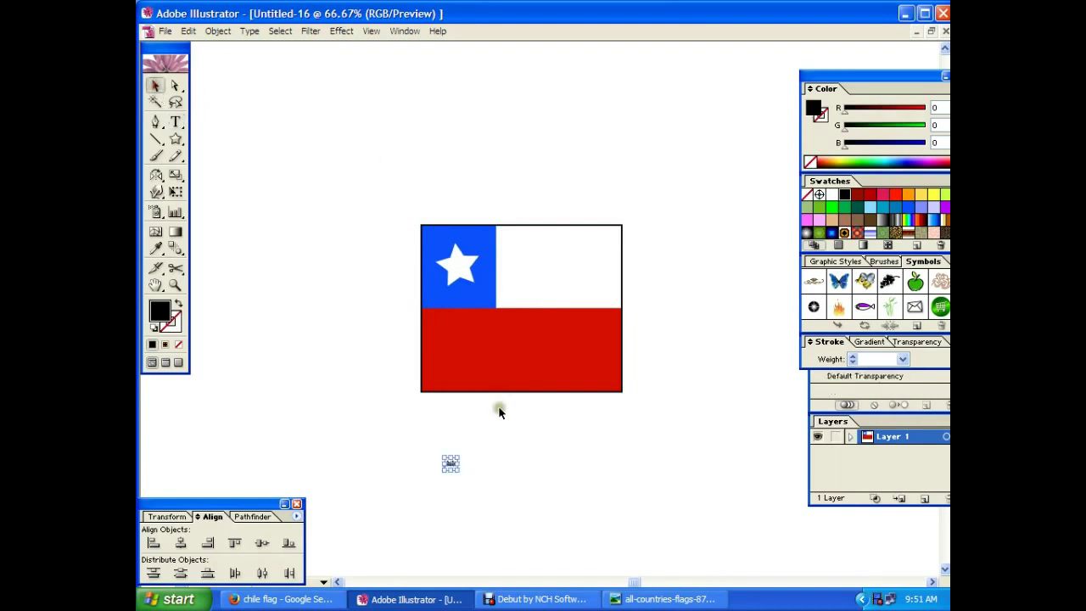
left_click_drag(451, 465, 589, 543)
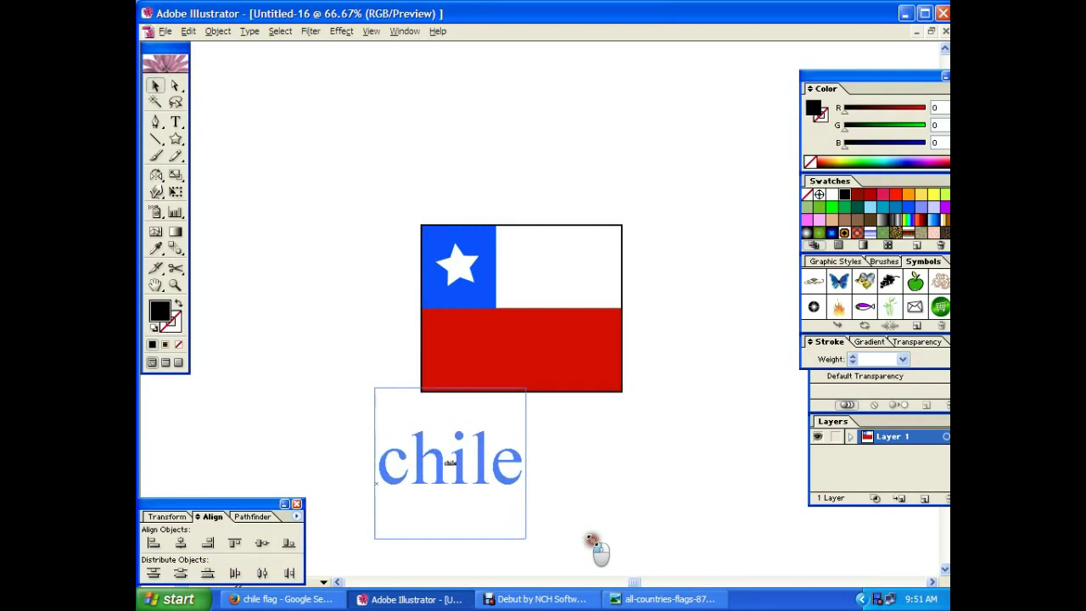
mouse_move(483, 496)
left_mouse_down()
mouse_move(554, 485)
mouse_move(506, 350)
left_mouse_up()
key("ctrl+a")
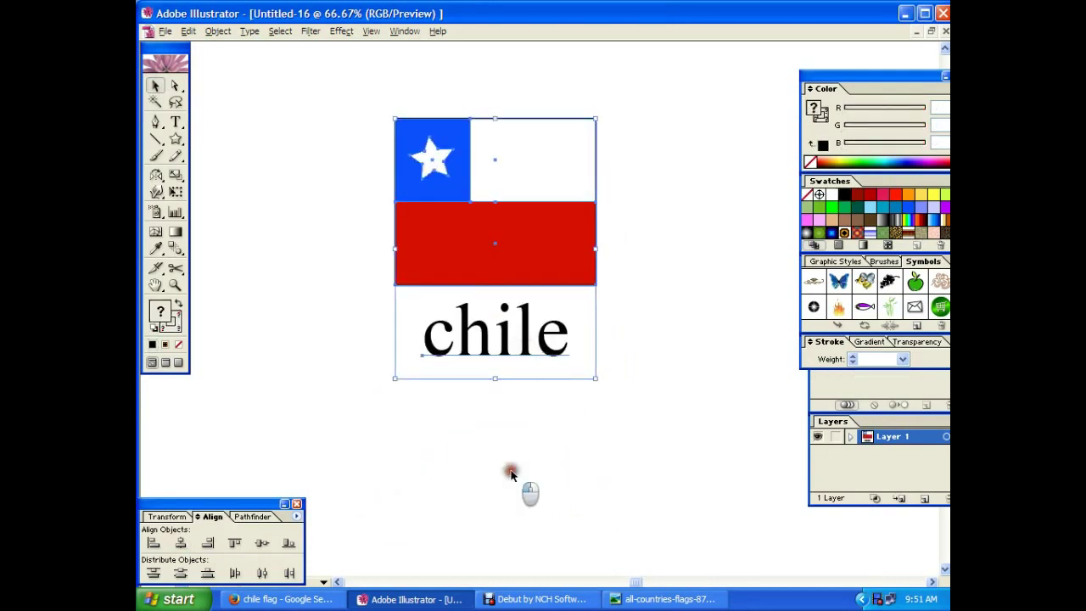
left_click(512, 473)
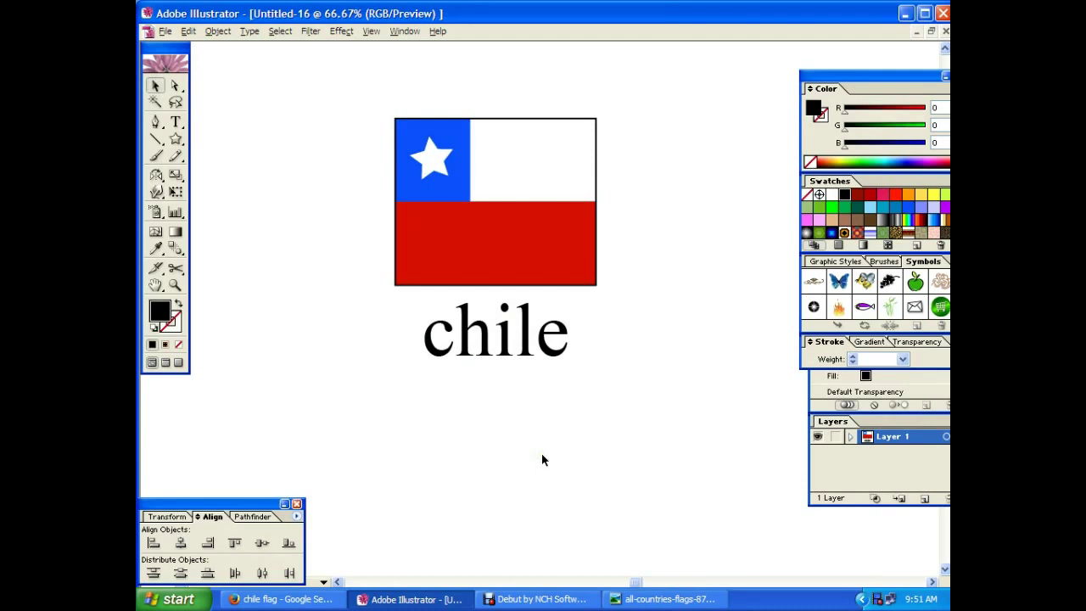